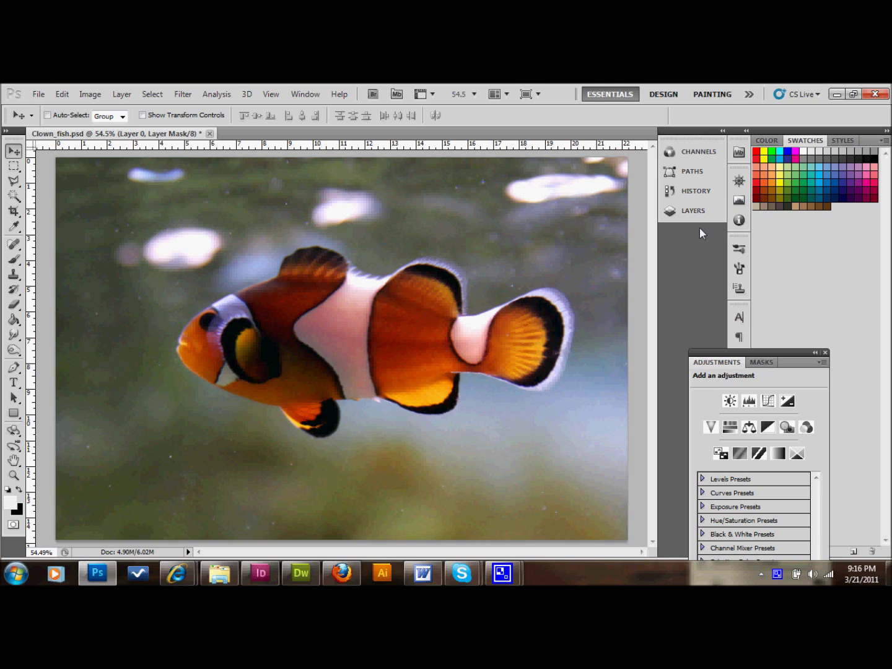
Expand the Layers panel to show Layer 0 and its clownfish mask.
left_click(693, 211)
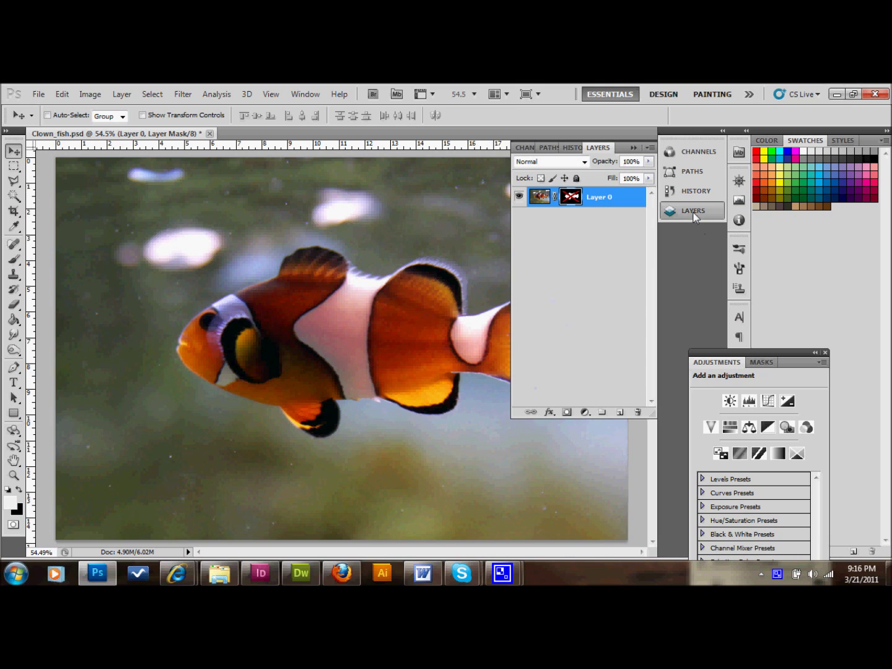
Re-enable Layer 0's mask to hide the background and collapse the Layers panel.
left_click(572, 199, "shift")
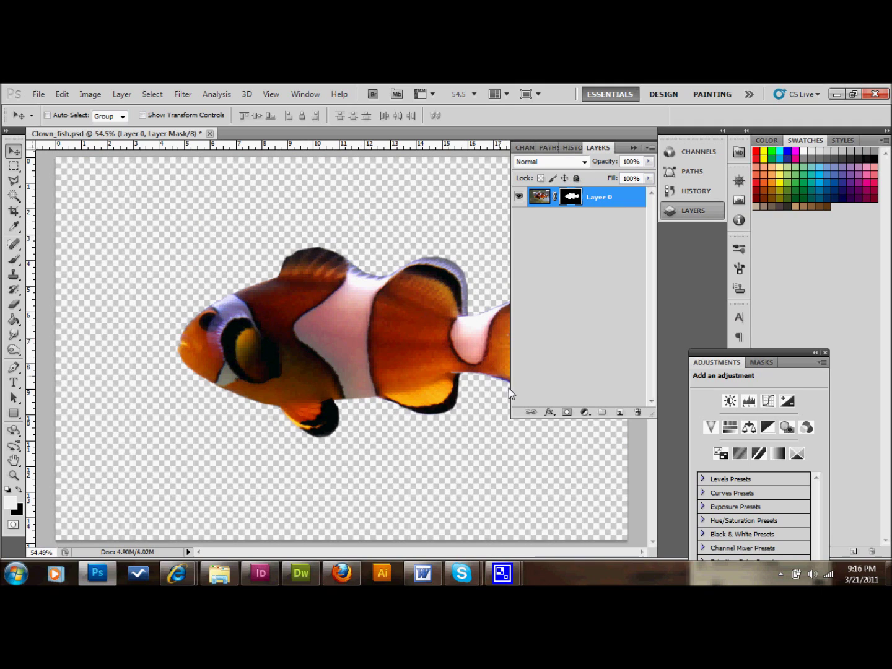
left_click(632, 149)
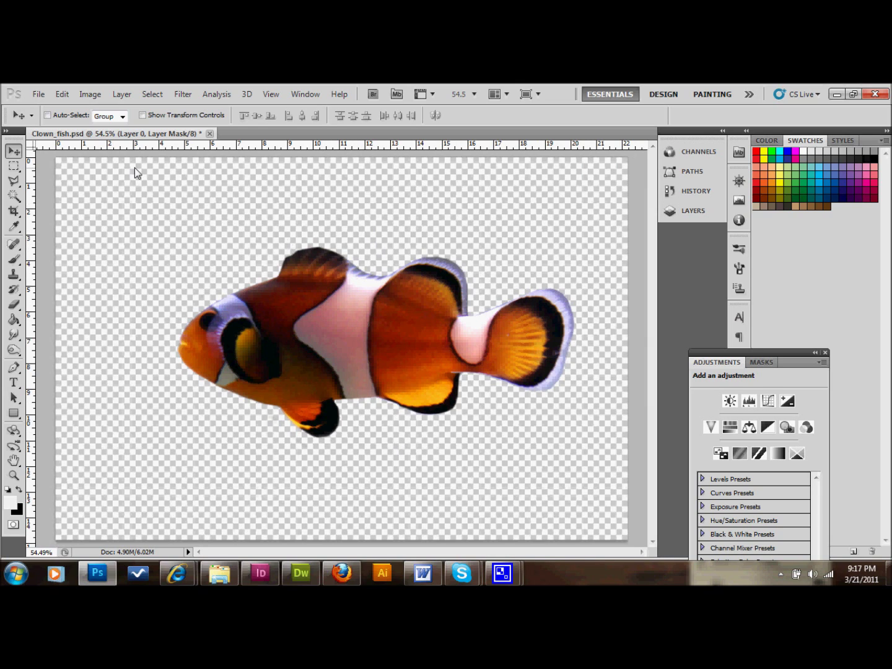
left_click(43, 94)
Save over Clown_fish.psd in Photoshop format, then switch to Illustrator.
key("Right")
key("Escape")
left_click(40, 94)
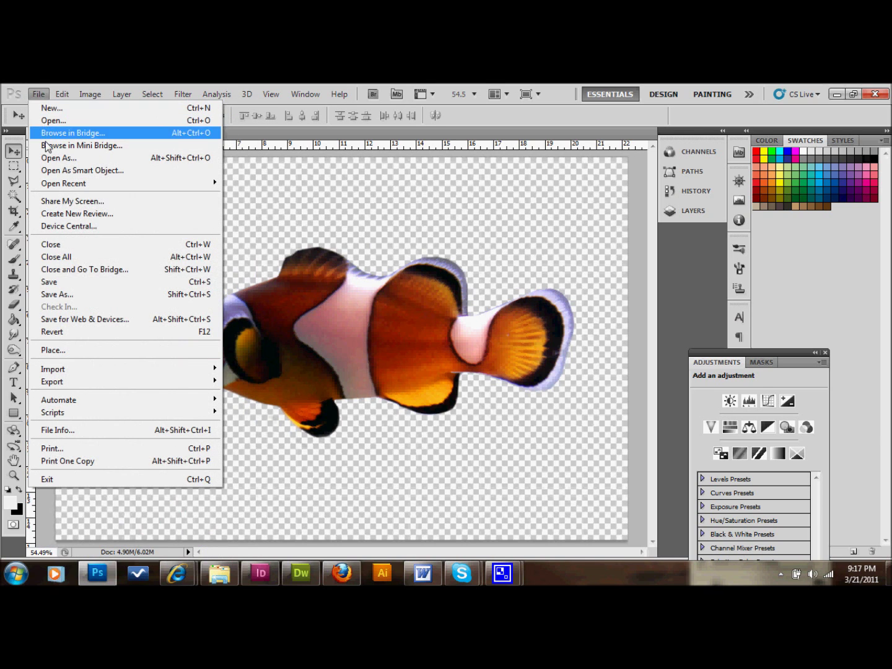
left_click(61, 293)
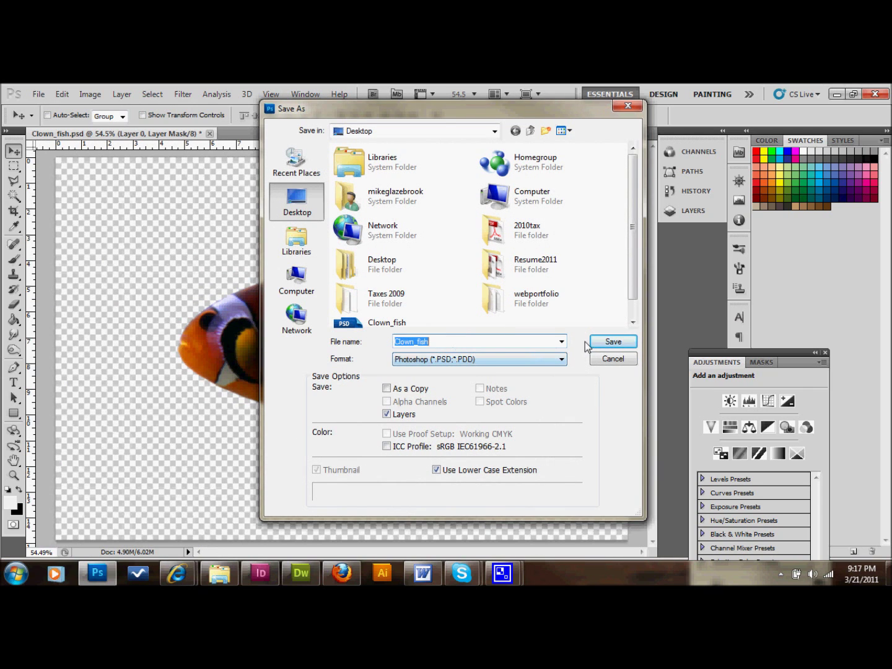
left_click(612, 342)
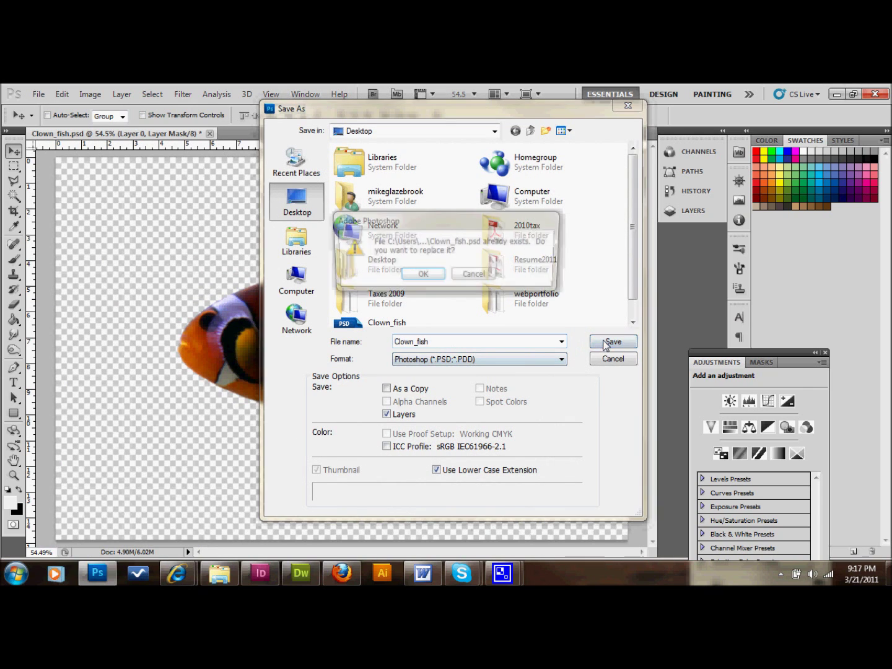
left_click(427, 276)
left_click(486, 237)
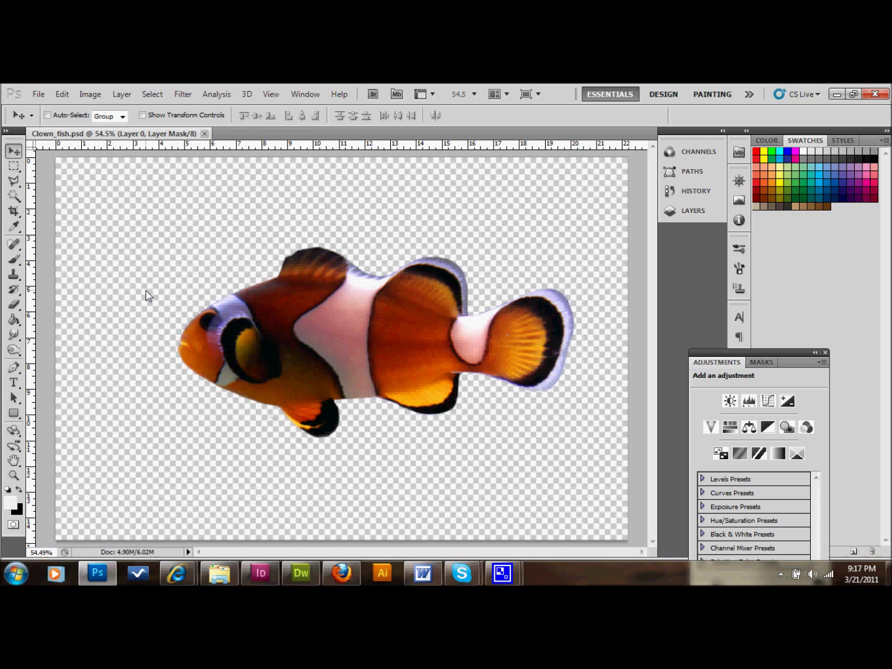
left_click(380, 577)
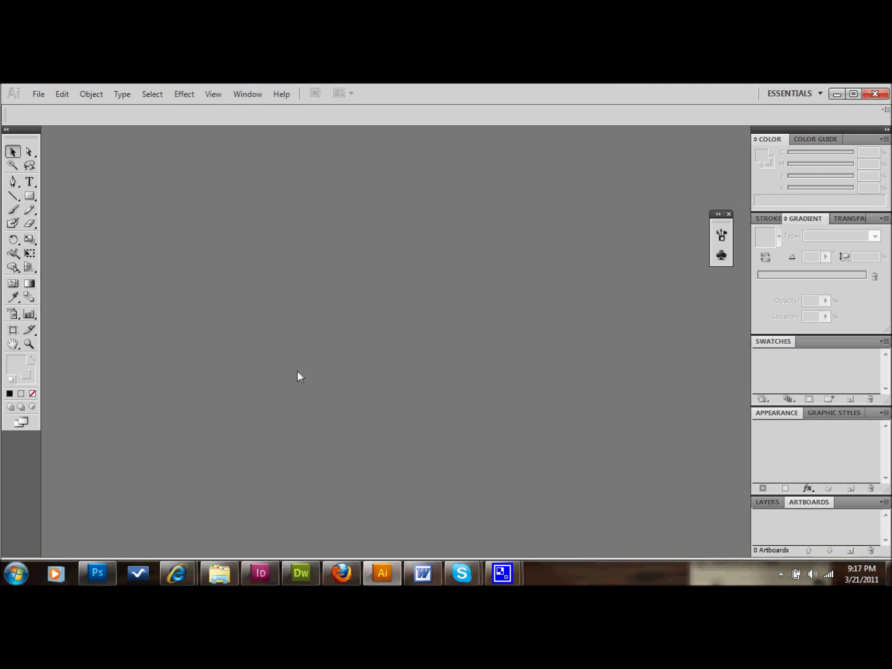
Open Clown_fish.psd in Illustrator with its Photoshop layers converted to objects.
left_click(39, 97)
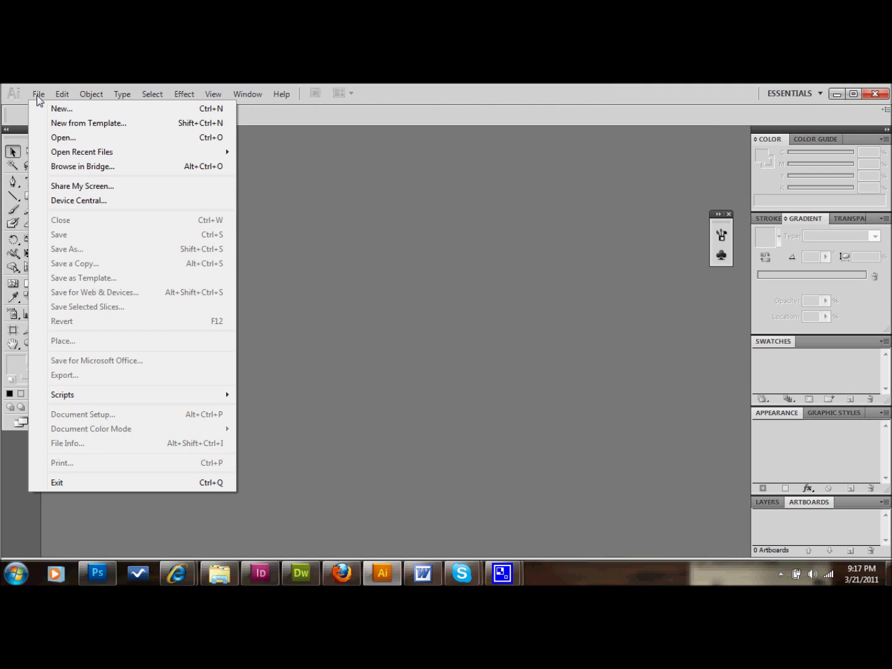
left_click(57, 137)
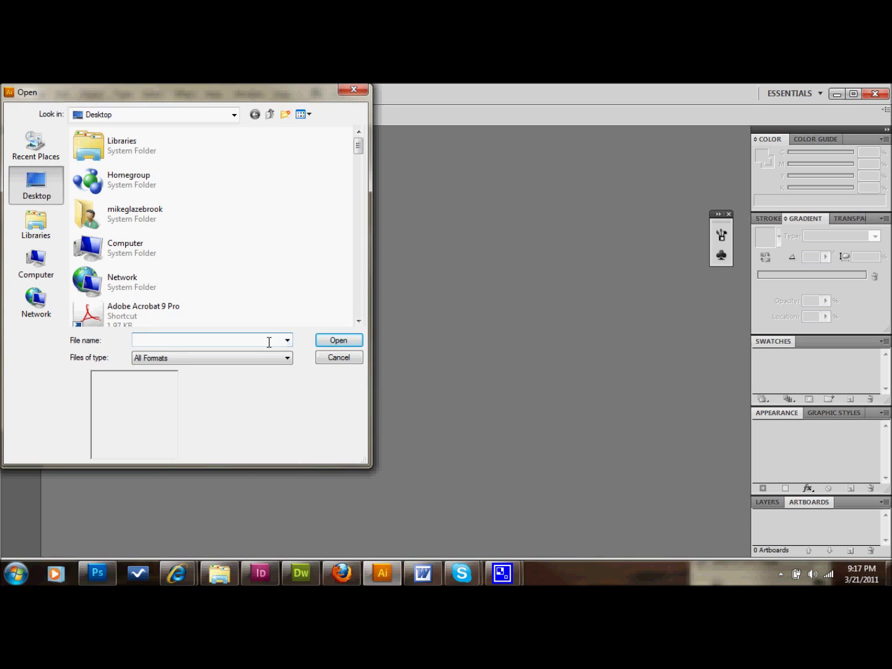
type("clo")
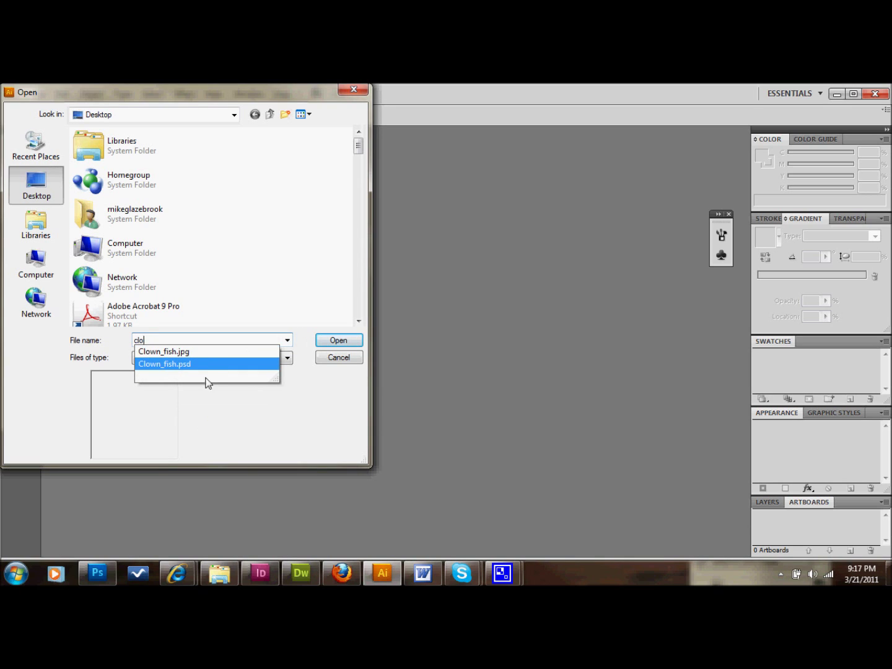
left_click(206, 366)
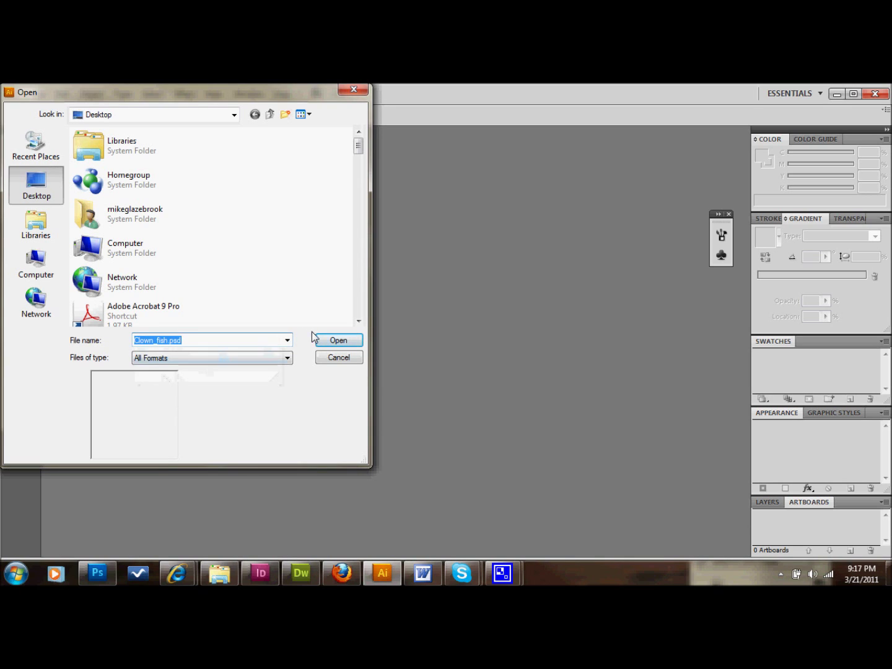
left_click(337, 340)
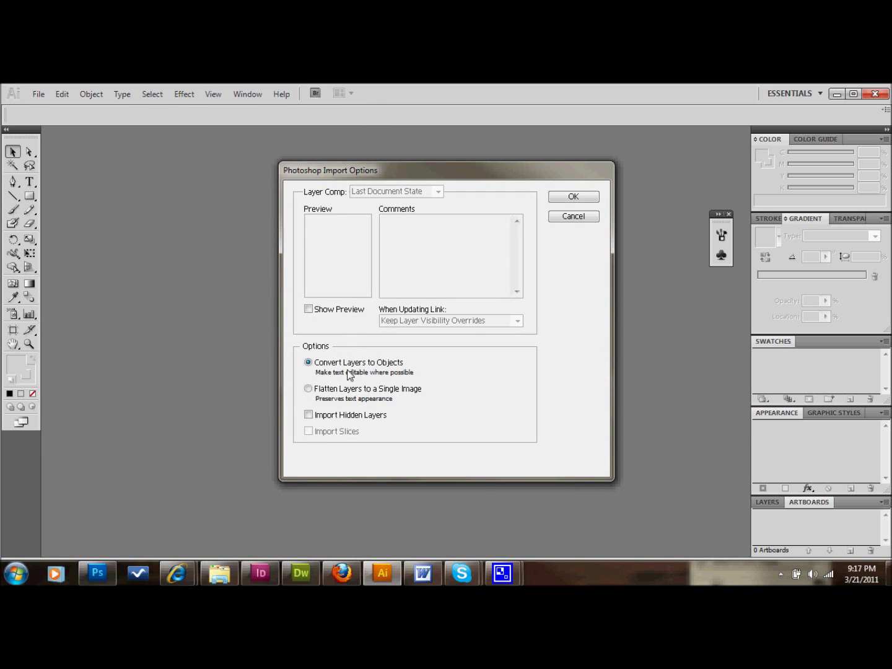
left_click(573, 197)
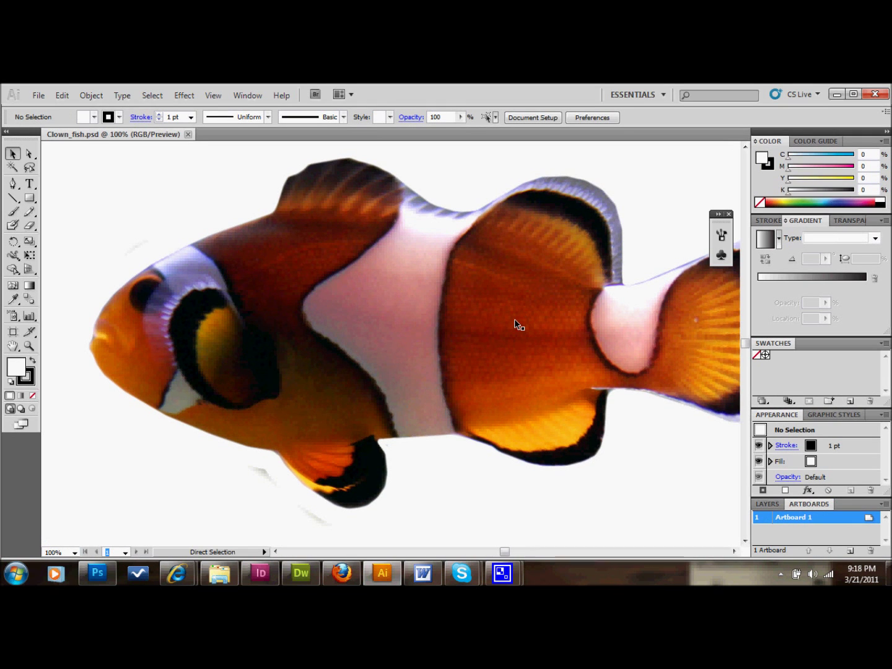
key("ctrl+minus")
key("ctrl+minus")
key("ctrl+minus")
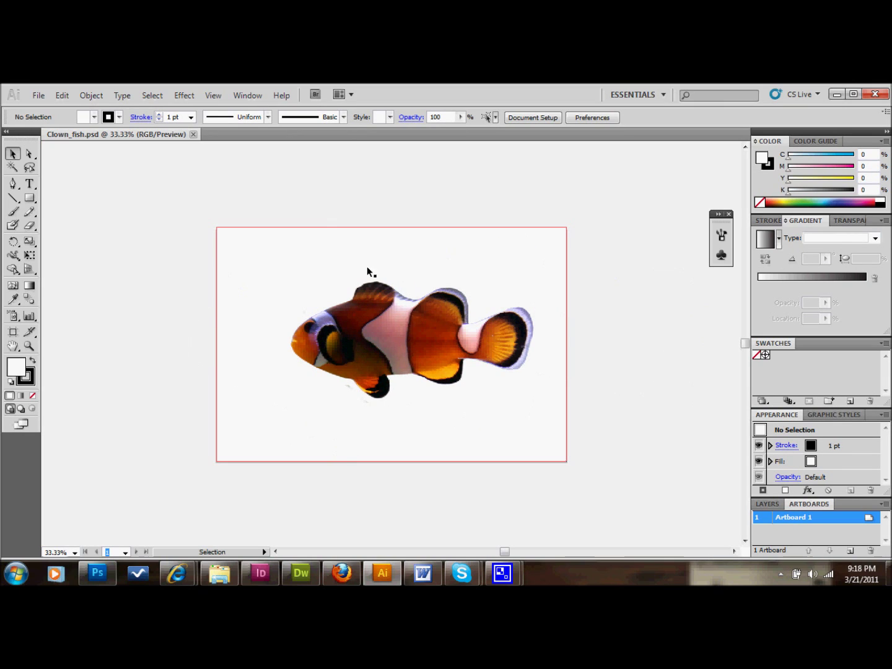
left_click(29, 198)
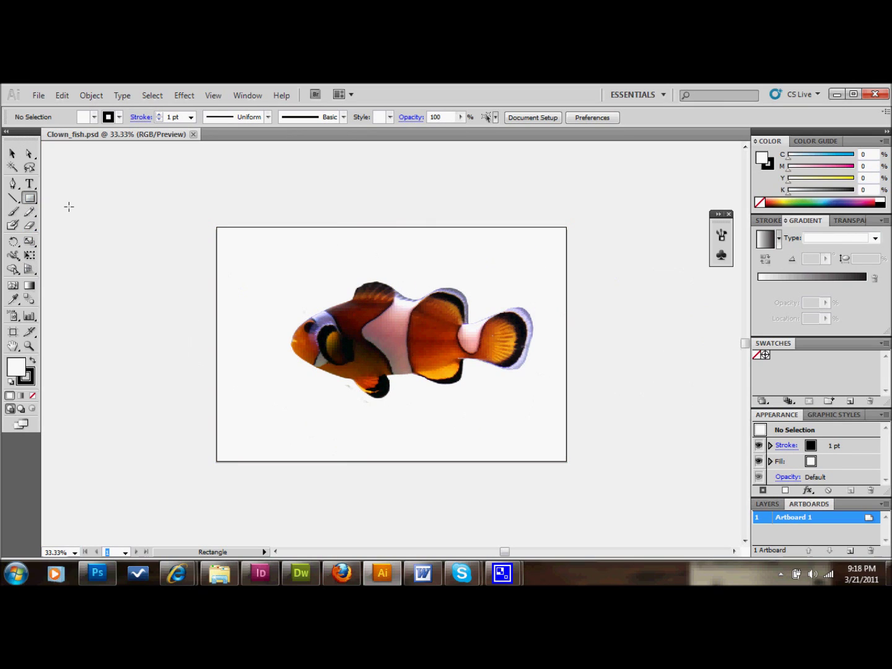
left_click_drag(97, 221, 198, 318)
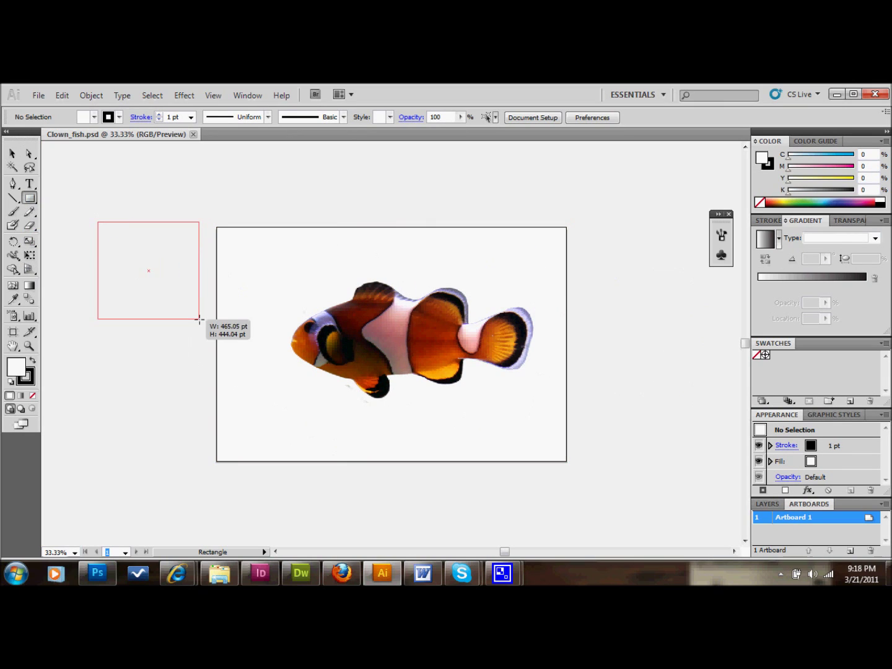
left_click(32, 361)
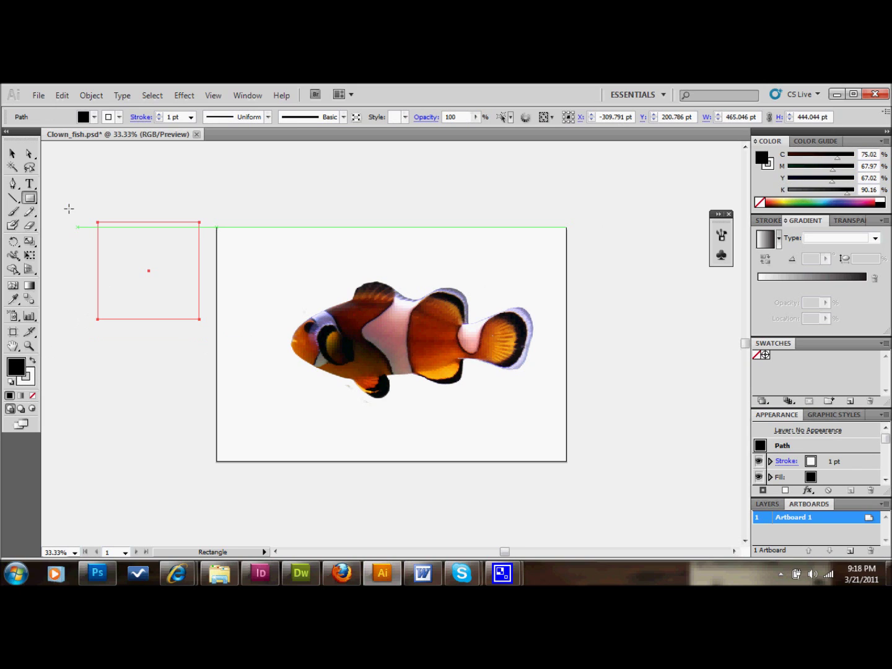
left_click(11, 152)
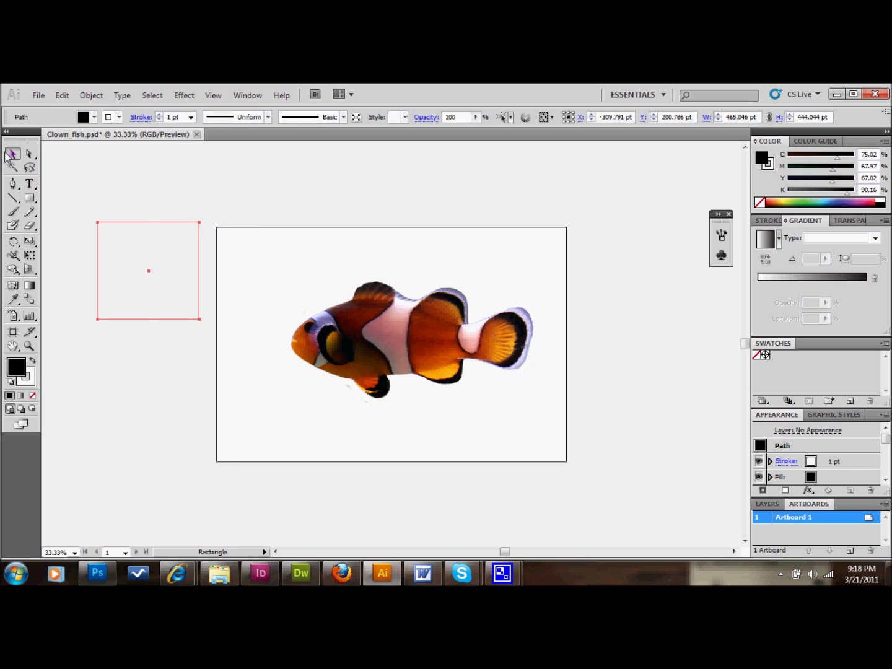
left_click(120, 215)
left_click(174, 315)
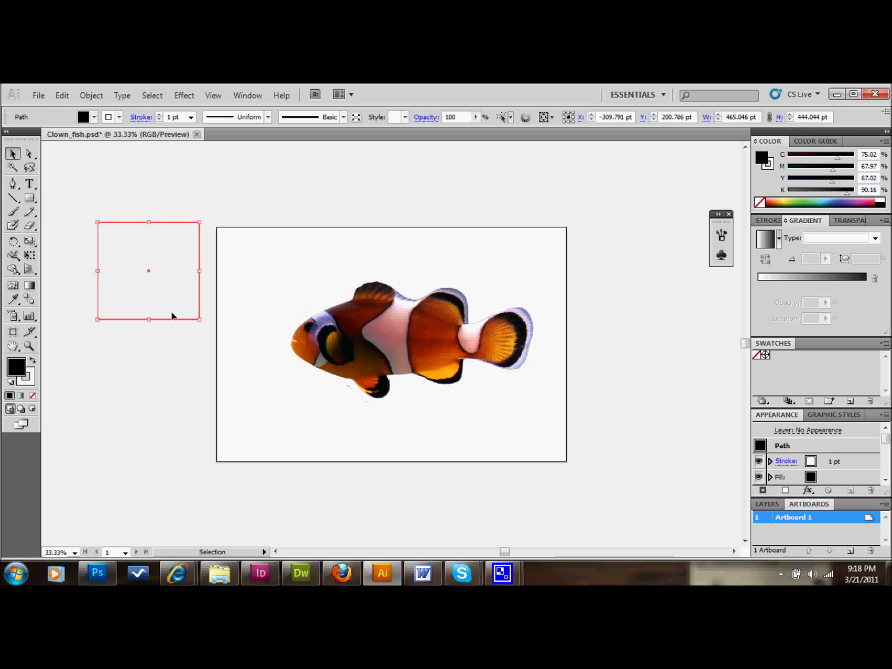
left_click(208, 329)
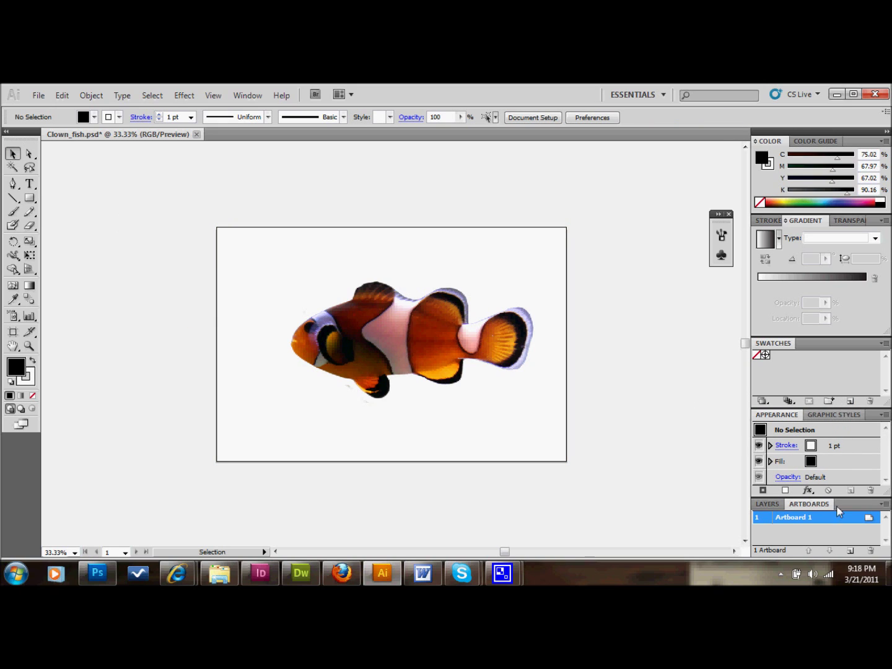
left_click(767, 503)
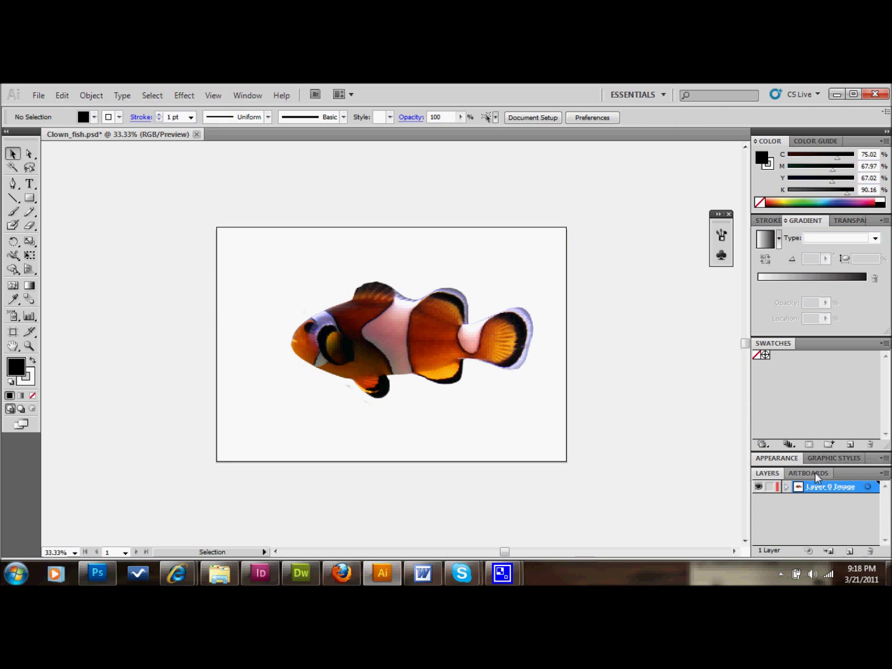
left_click(849, 551)
left_click_drag(841, 495, 842, 525)
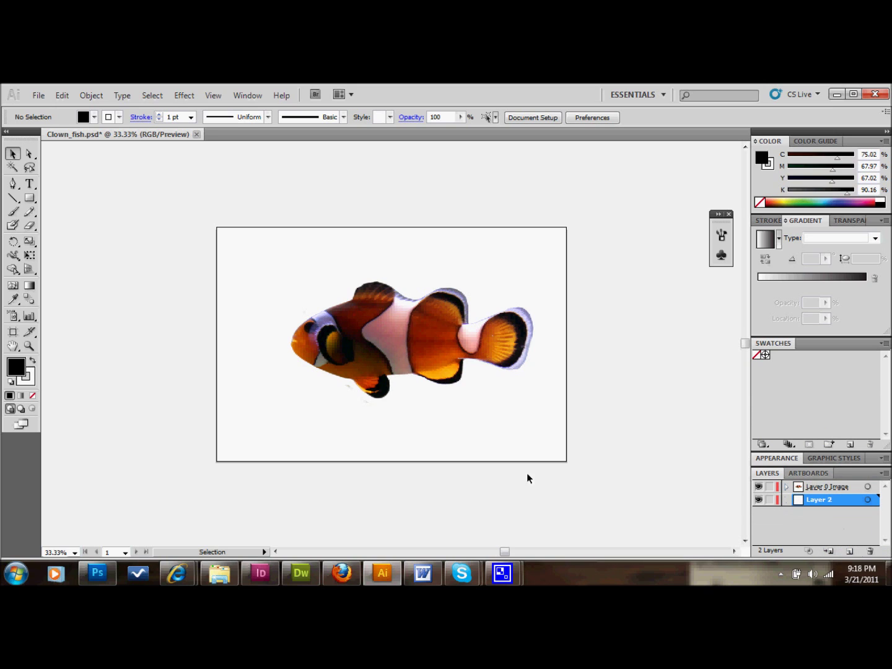
left_click(29, 226)
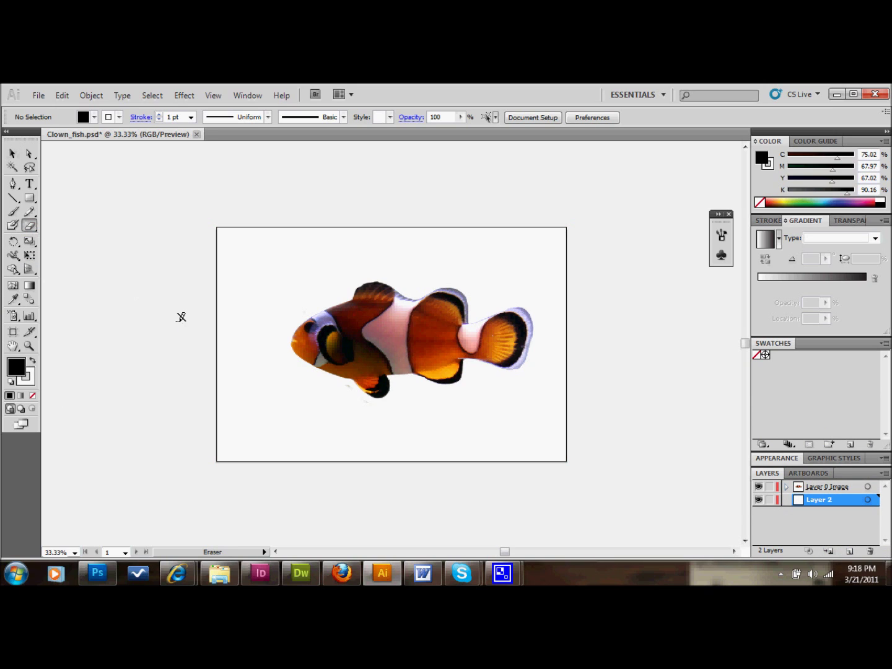
left_click(29, 198)
left_click_drag(109, 240, 165, 327)
left_click(12, 153)
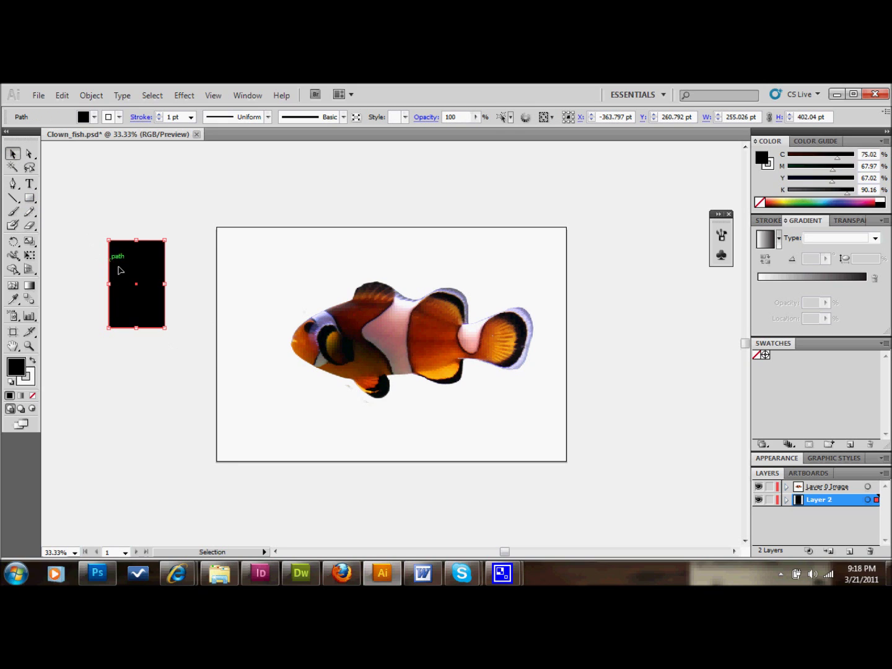
left_click_drag(120, 270, 399, 272)
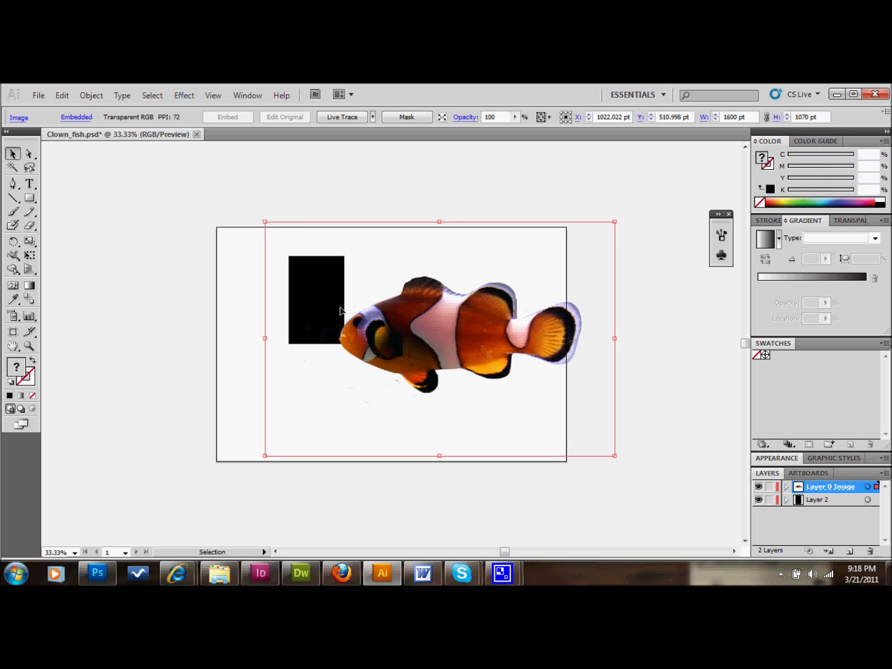
left_click_drag(420, 311, 328, 326)
left_click(312, 295)
key("Delete")
left_click(140, 241)
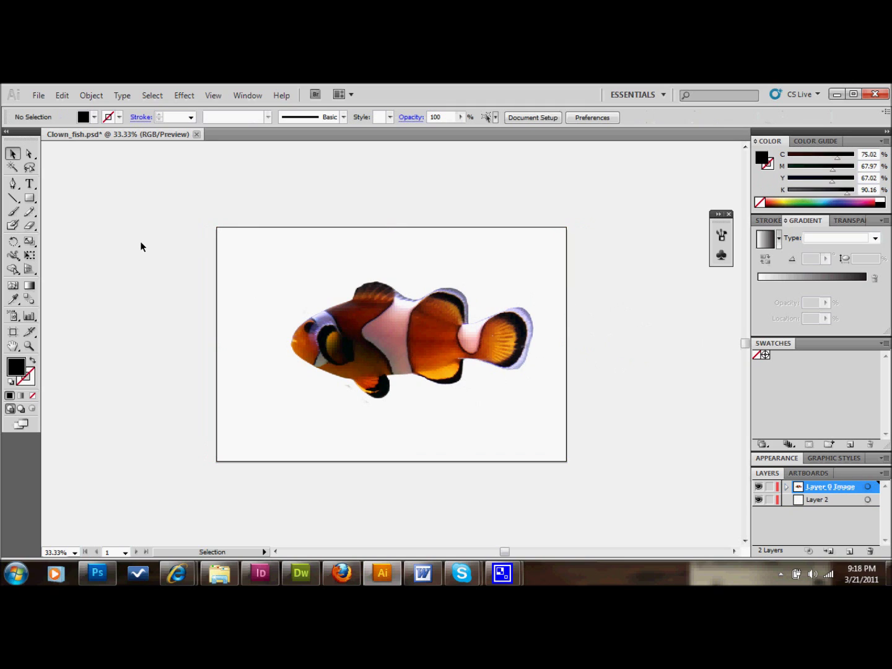
Select the clownfish image and bring up the Object > Live Trace submenu.
left_click(247, 275)
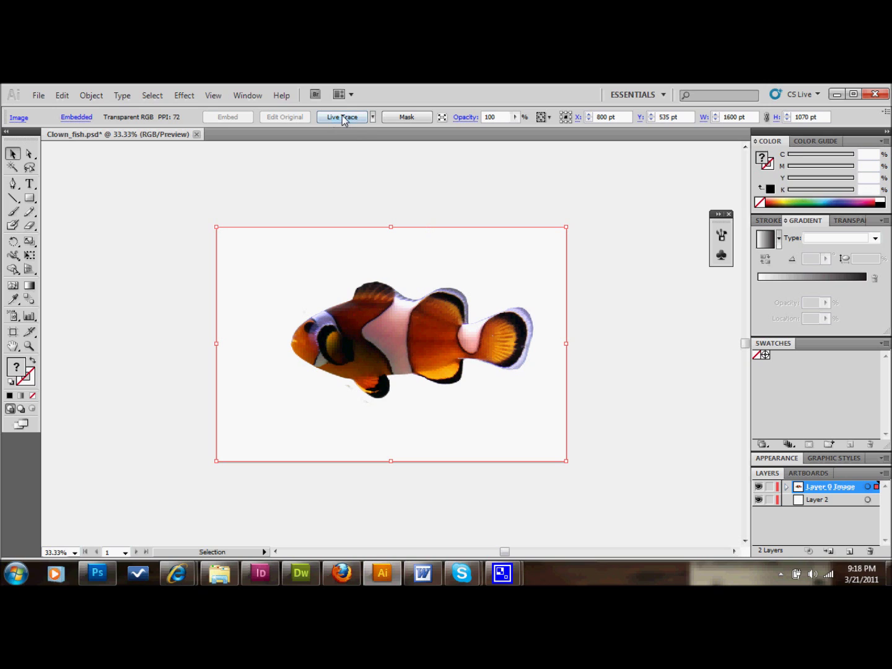
left_click(373, 117)
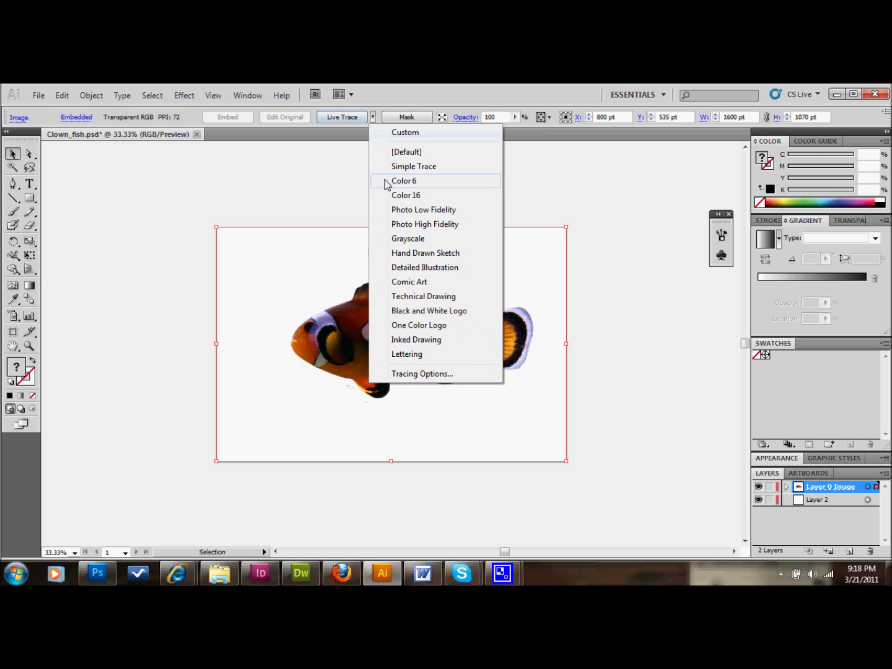
left_click(413, 225)
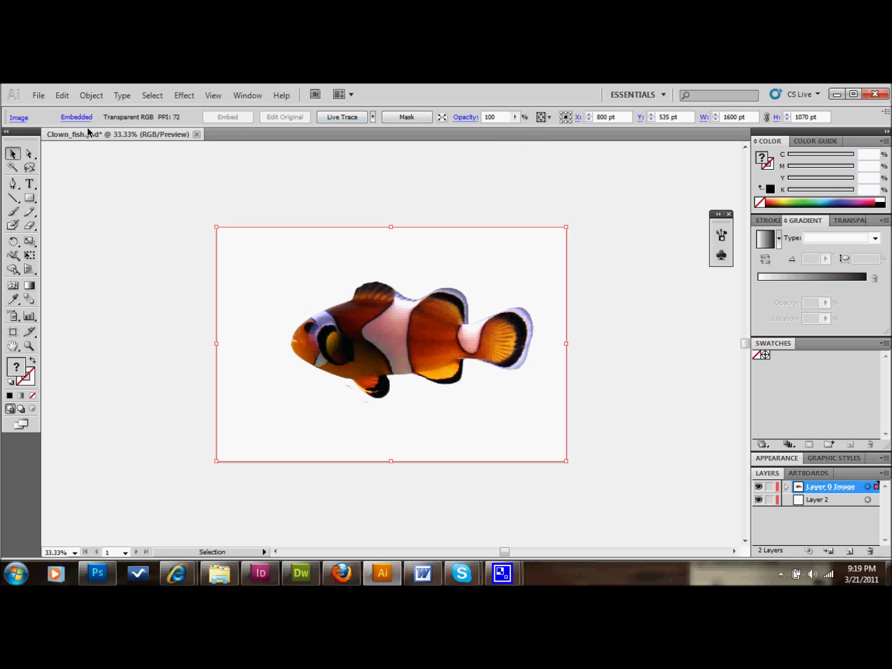
left_click(91, 97)
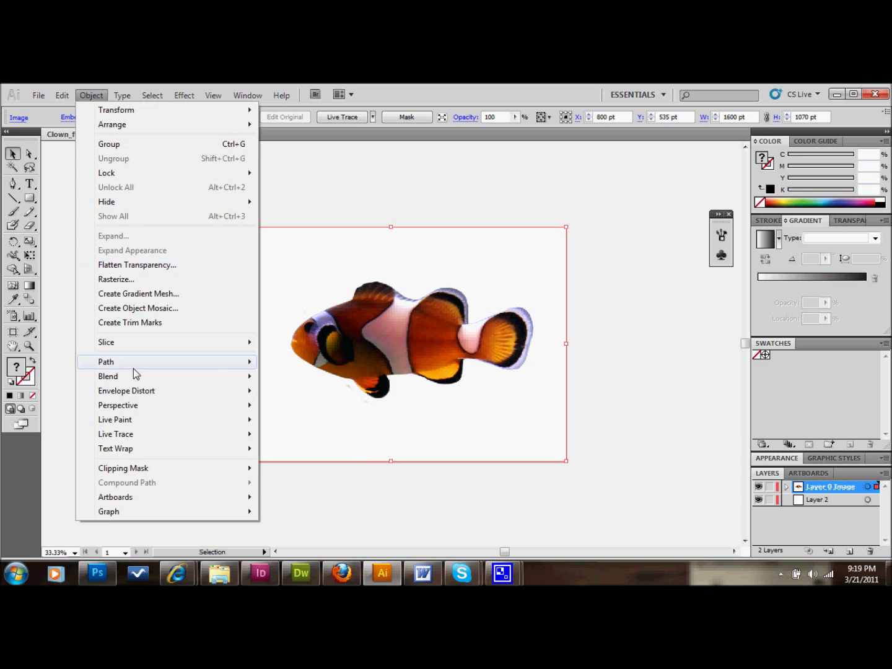
mouse_move(148, 439)
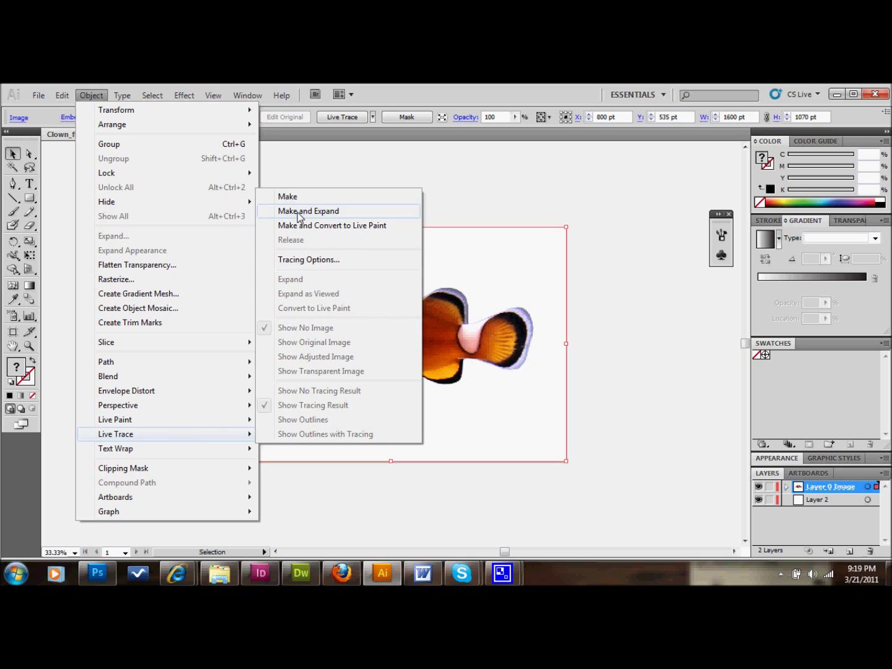
In Tracing Options, set Mode to Color, automatic palette, and 256 maximum colours.
left_click(320, 264)
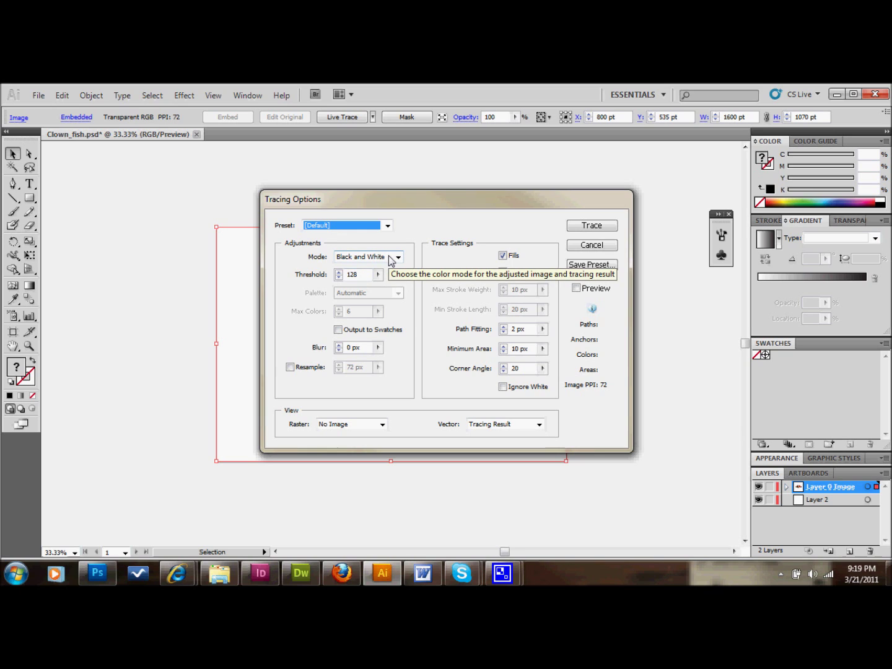
left_click(369, 256)
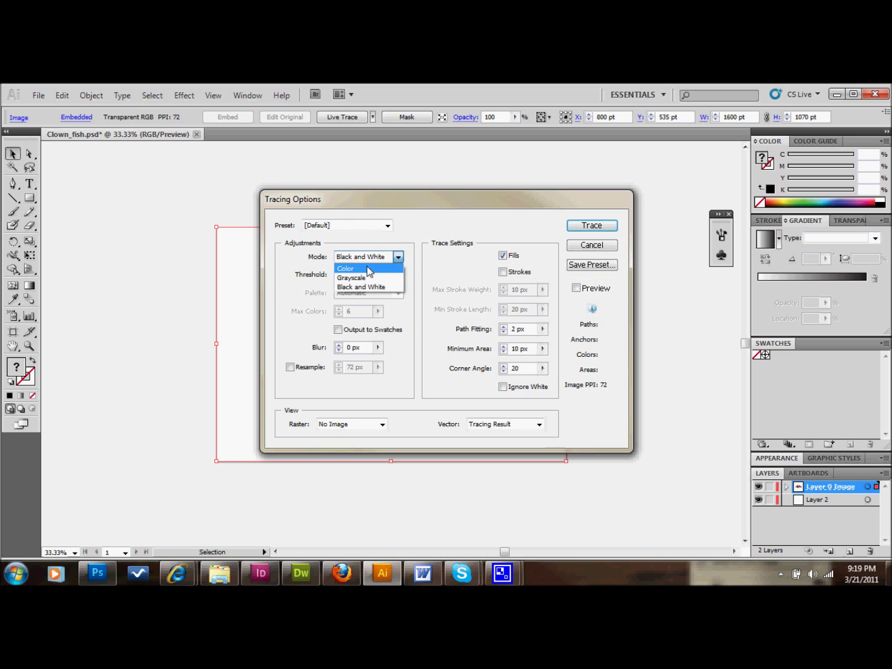
left_click(369, 270)
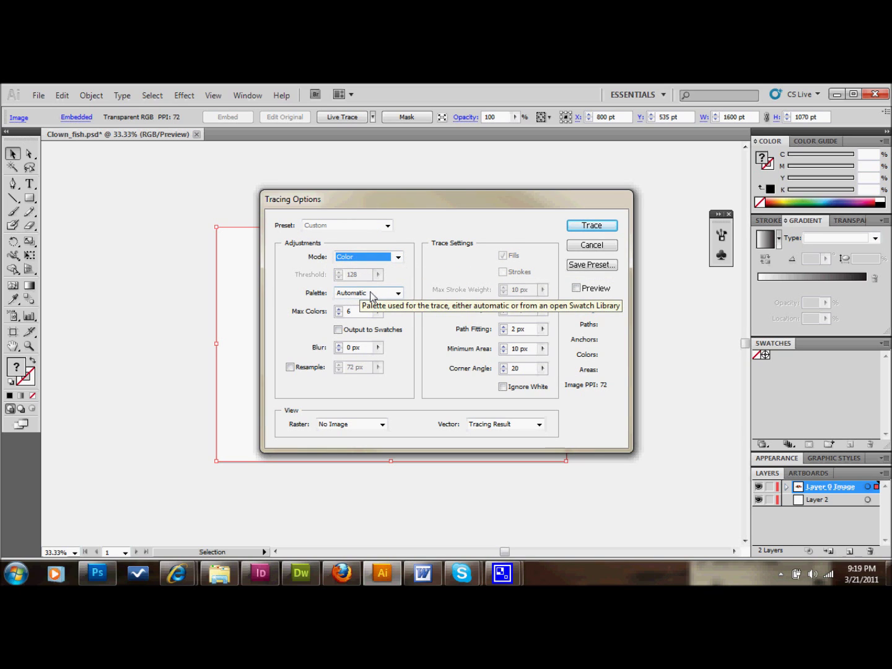
left_click(372, 295)
left_click(371, 300)
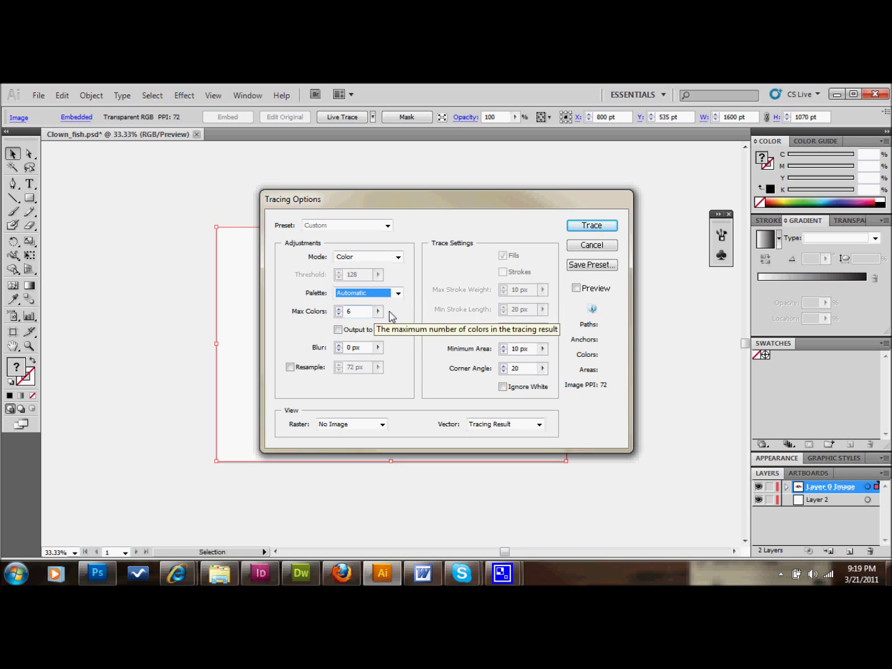
left_click(378, 310)
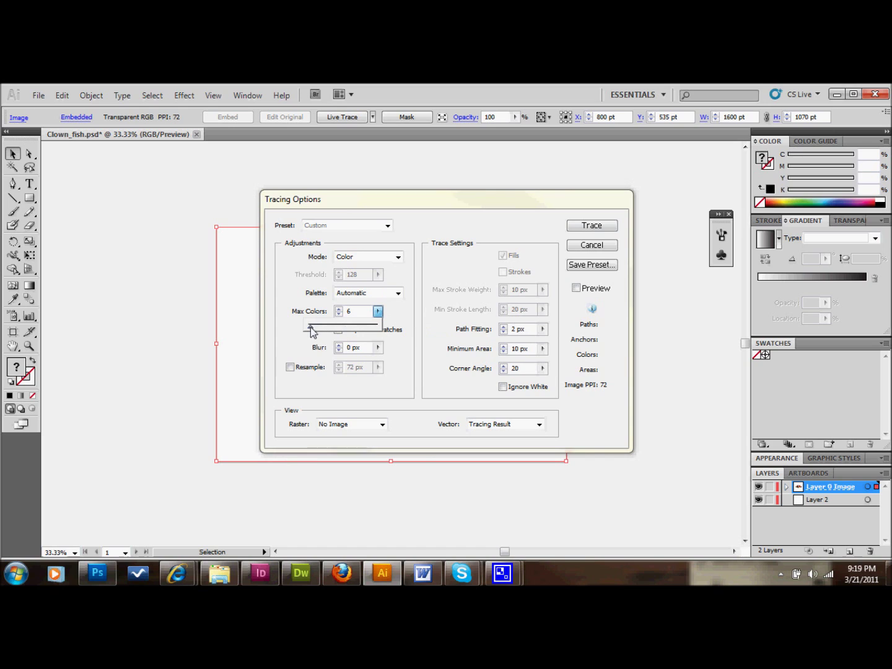
left_click_drag(309, 325, 399, 318)
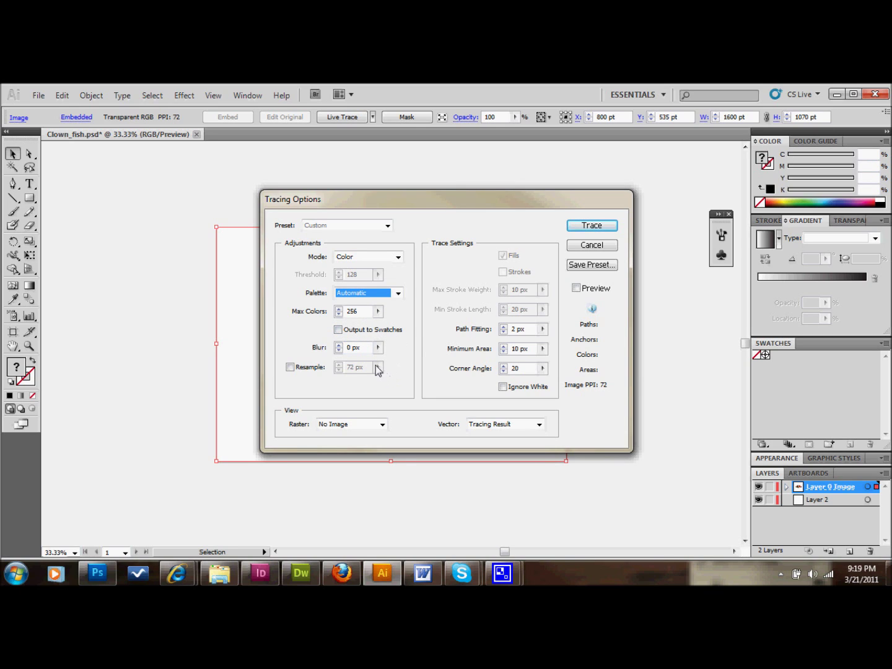
Set blur to 1 px, minimum area and corner angle to 0, ignore white, and trace.
left_click(339, 345)
left_click(339, 345)
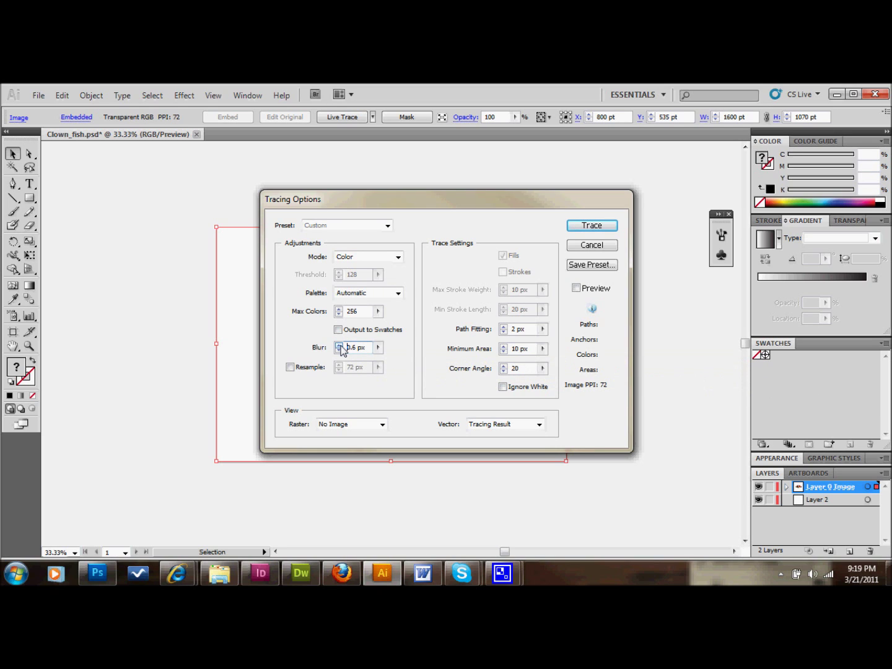
left_click(339, 345)
left_click(338, 345)
left_click(339, 345)
left_click(338, 350)
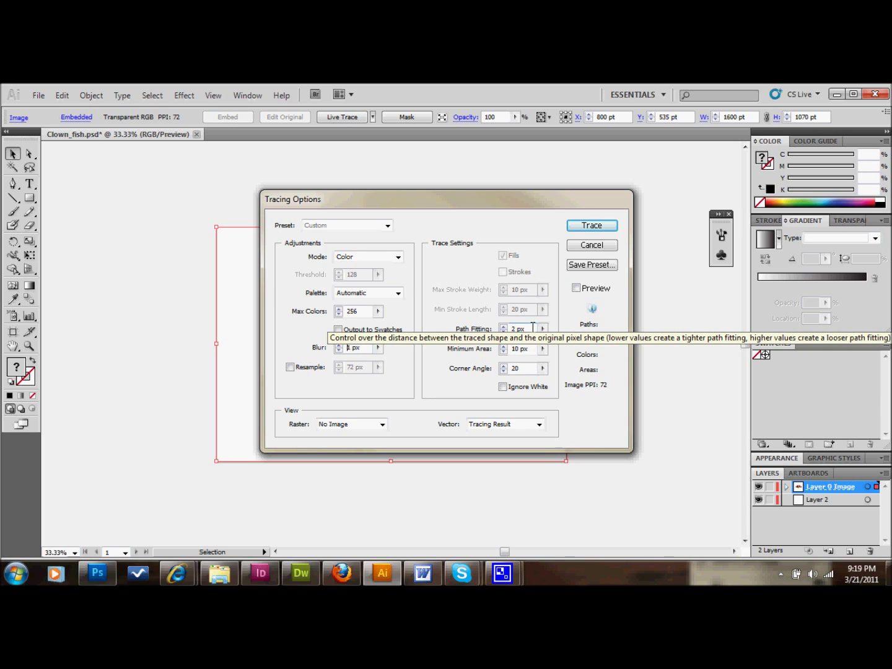
left_click_drag(527, 349, 483, 354)
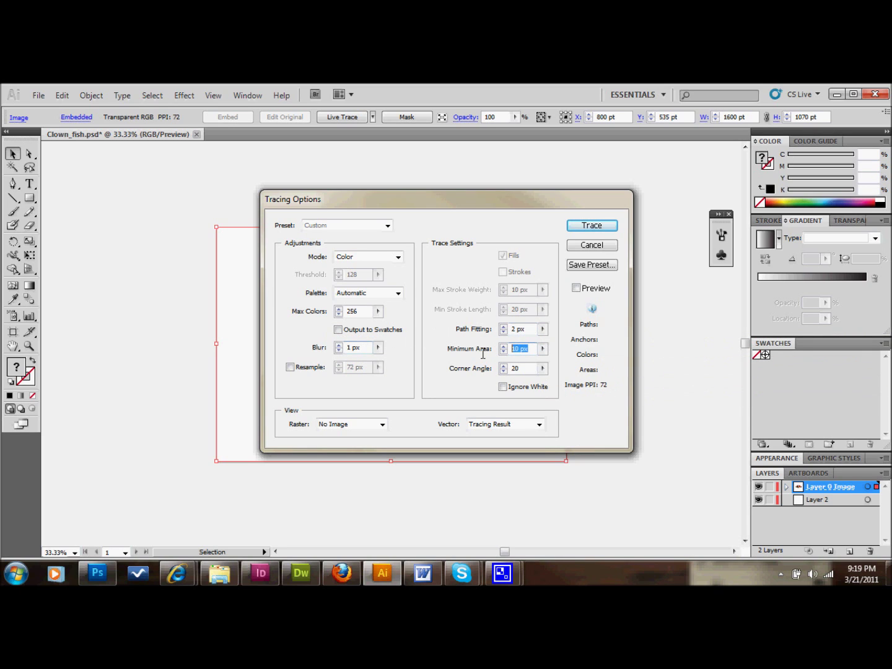
type("0")
key("Tab")
type("0")
left_click(506, 388)
left_click(585, 229)
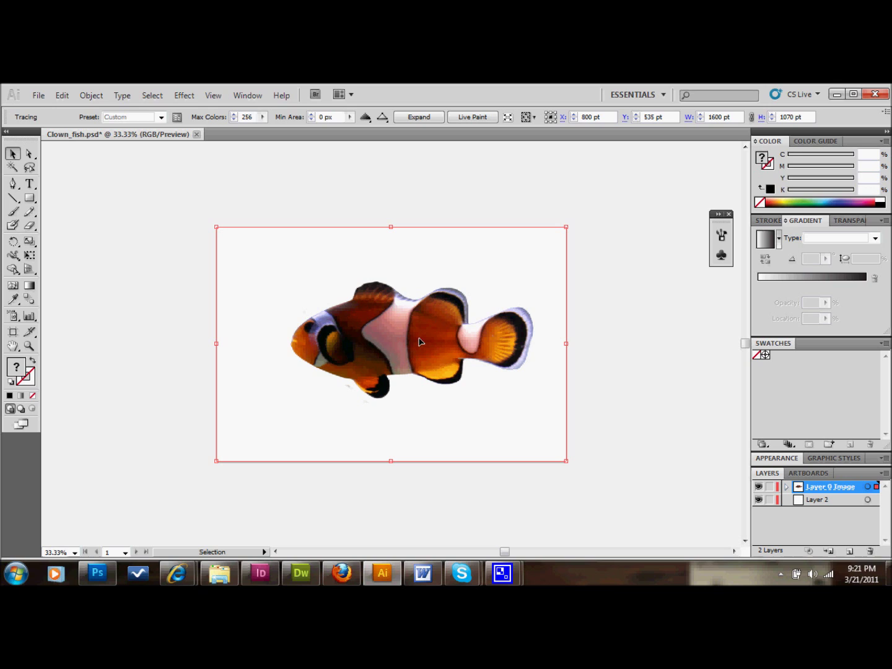
Zoom in on the traced clownfish so the artboard fills the window.
left_click(28, 346)
left_click_drag(202, 211, 579, 480)
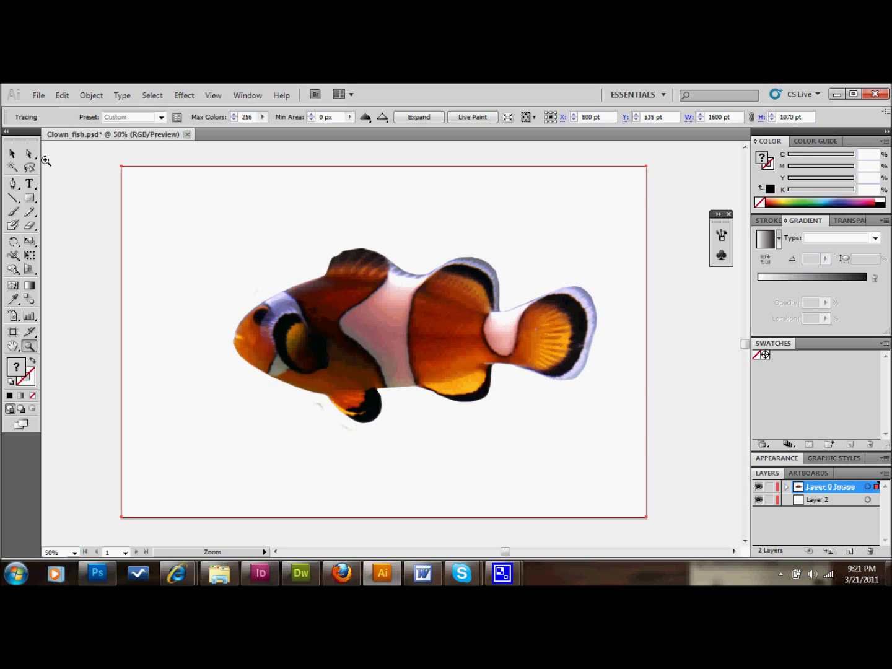
left_click(12, 153)
Expand the selected live trace with Object and Fill checked.
left_click(67, 177)
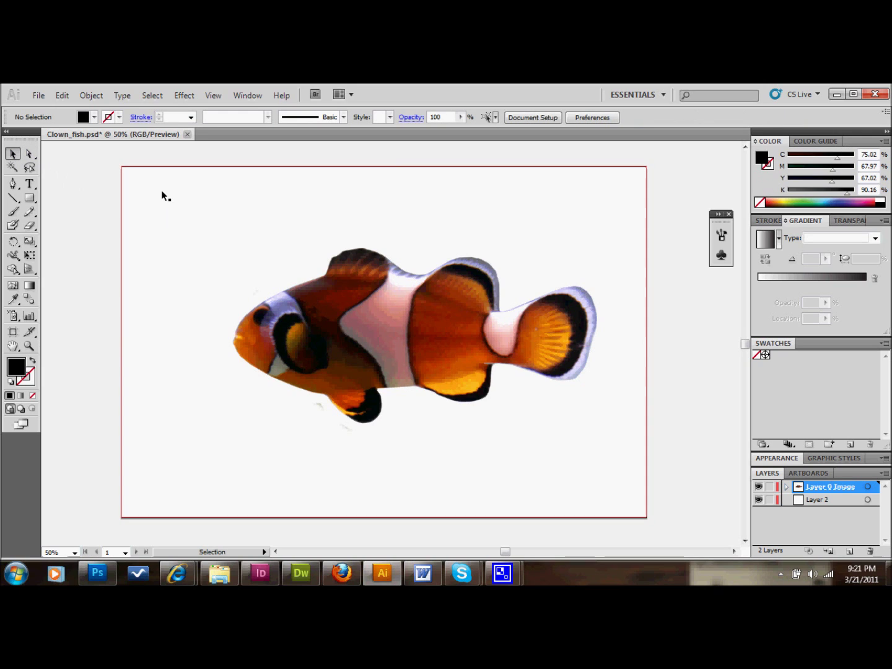
left_click(221, 230)
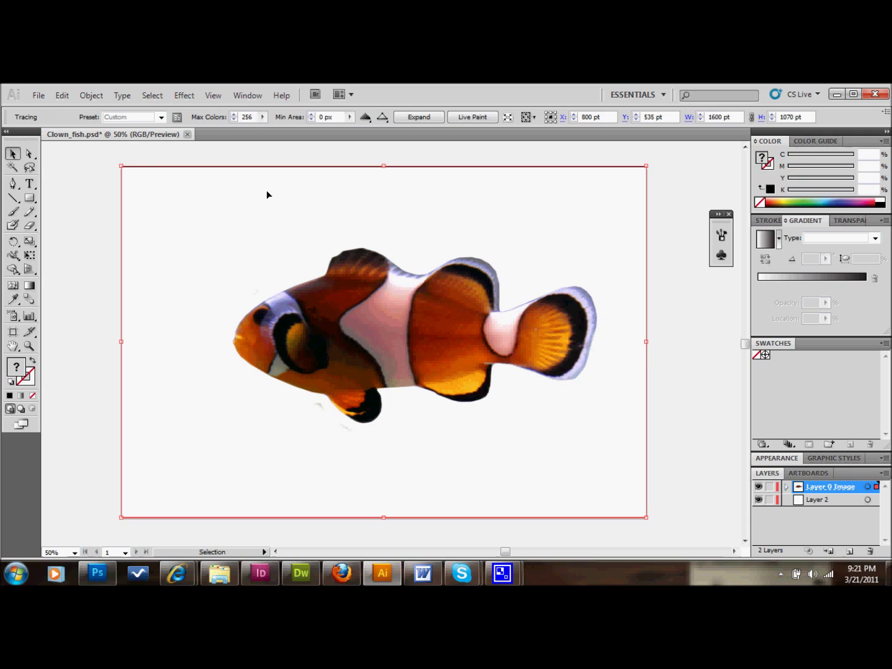
left_click(94, 96)
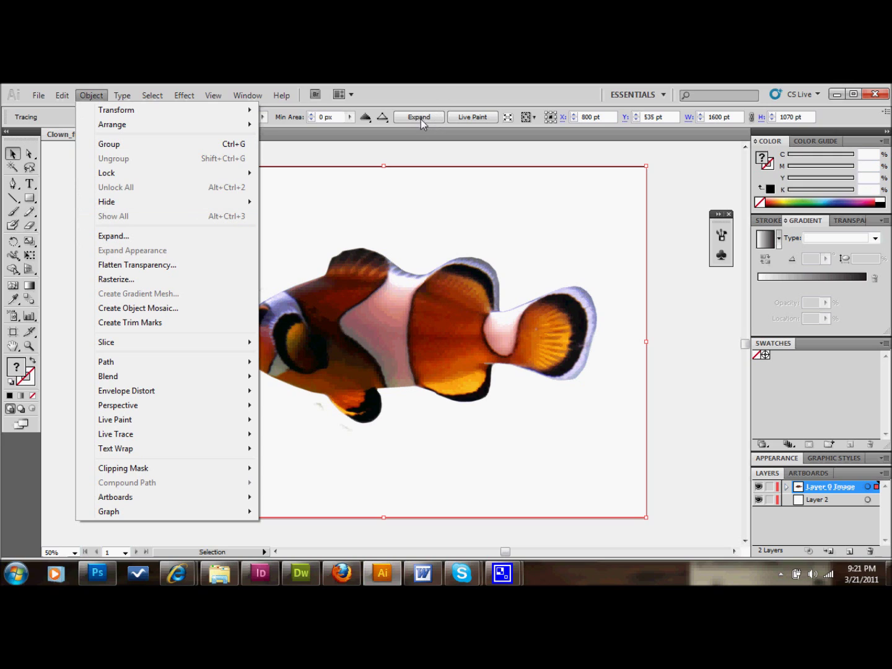
left_click(112, 236)
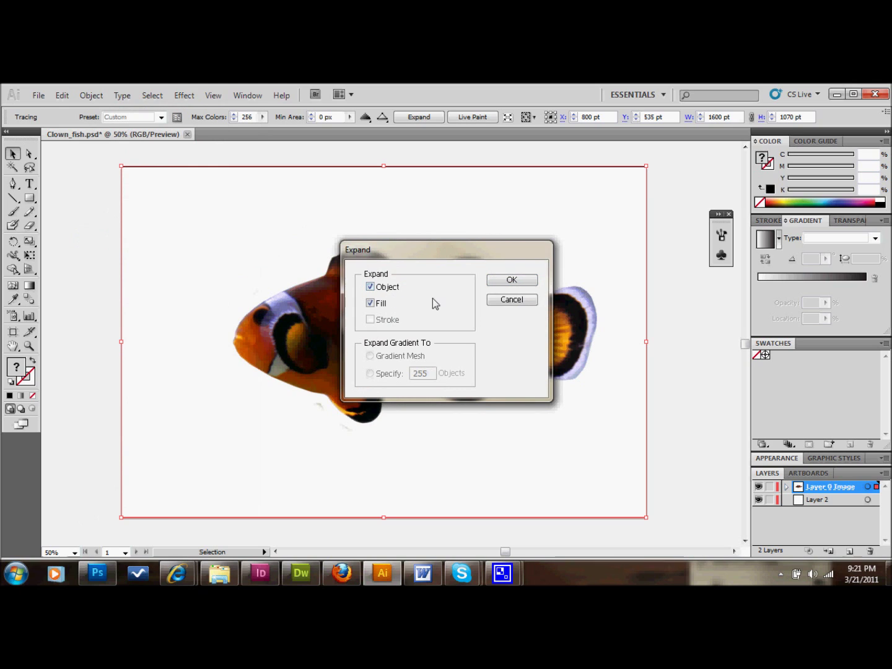
left_click(513, 281)
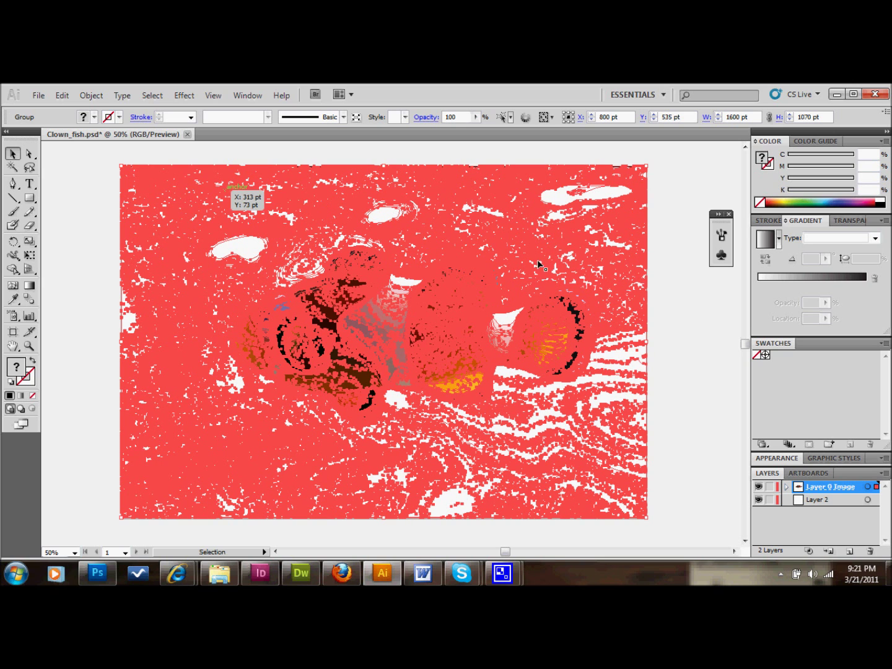
left_click(81, 286)
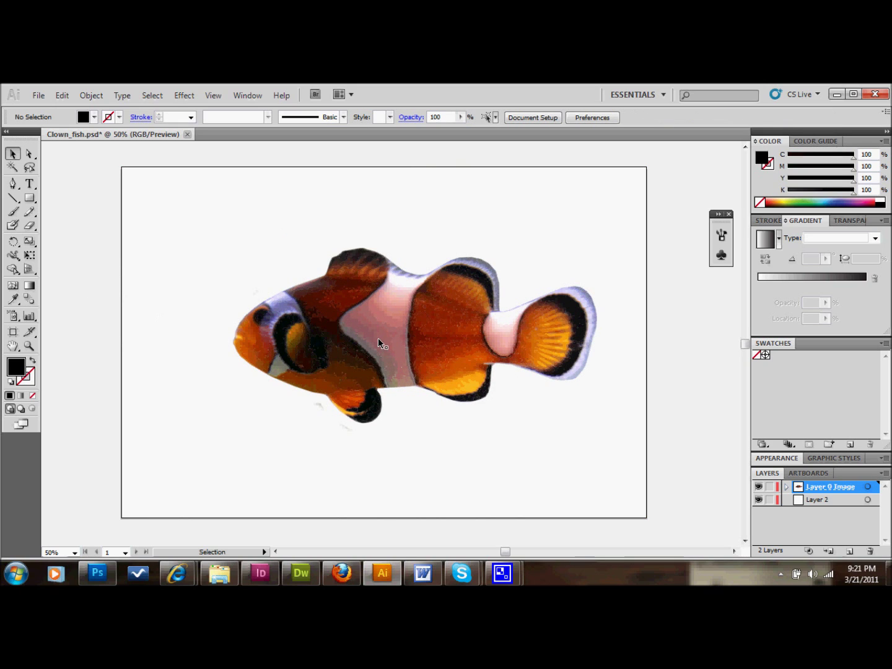
left_click(506, 325)
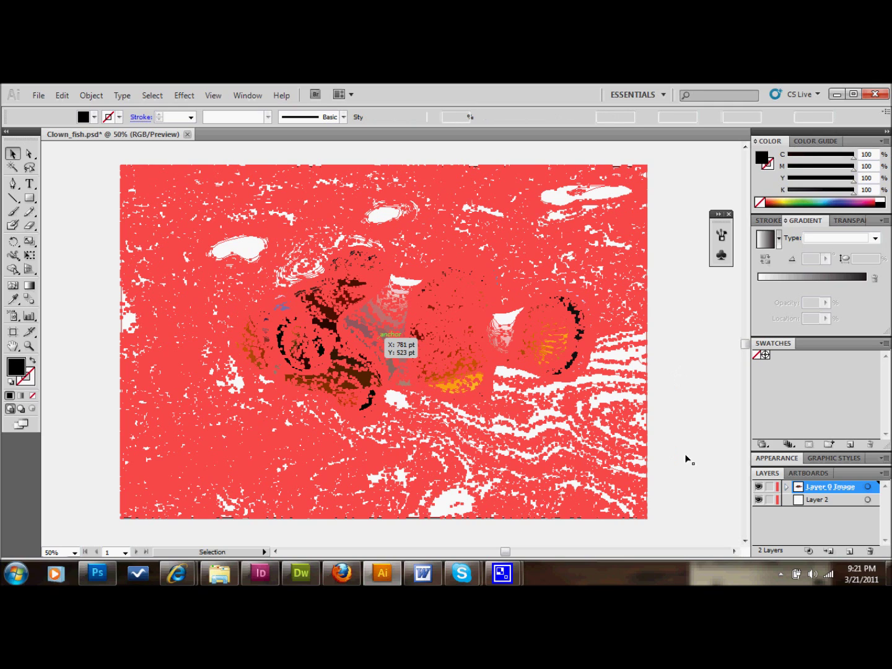
left_click(524, 524)
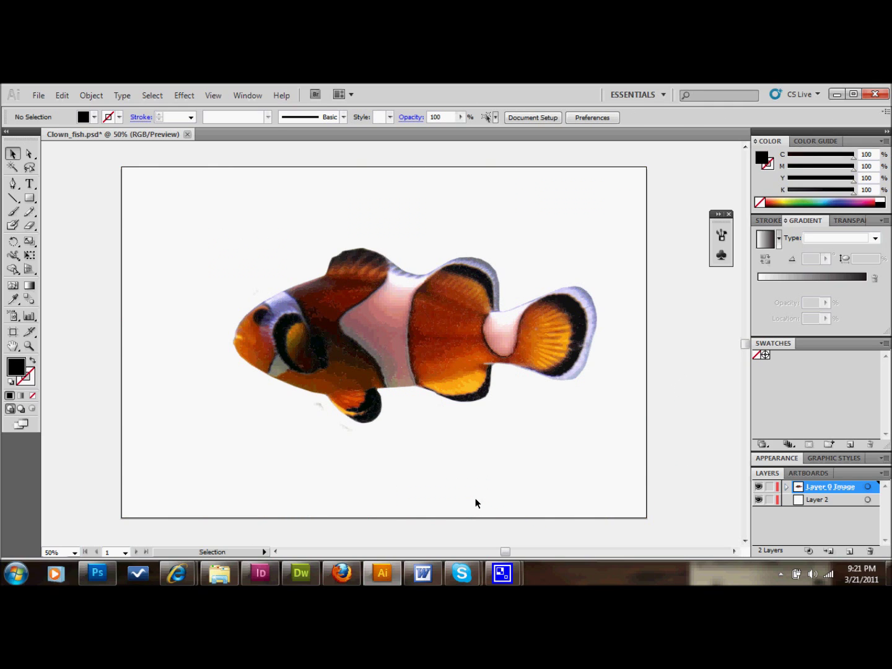
left_click_drag(475, 498, 473, 499)
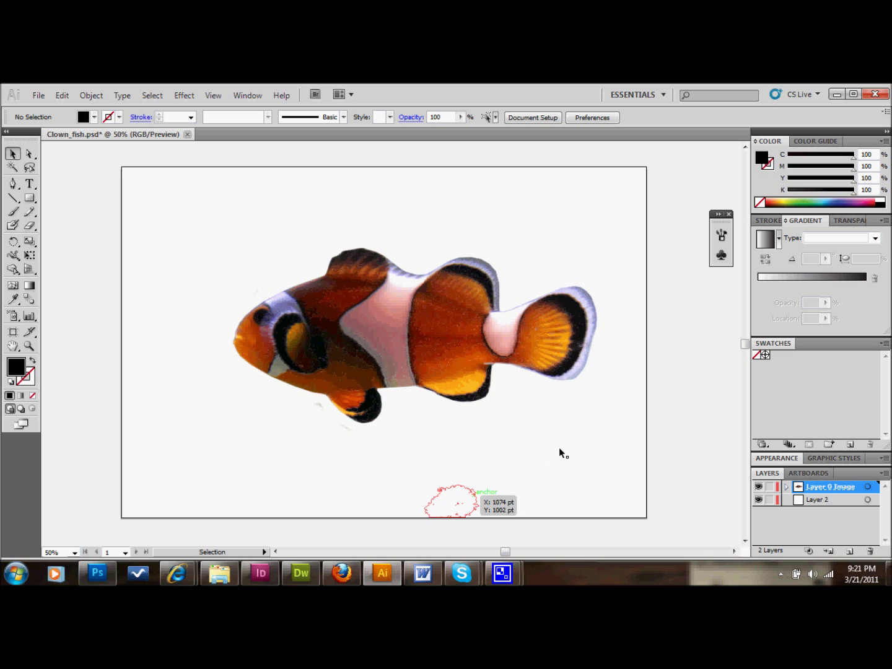
left_click(443, 466)
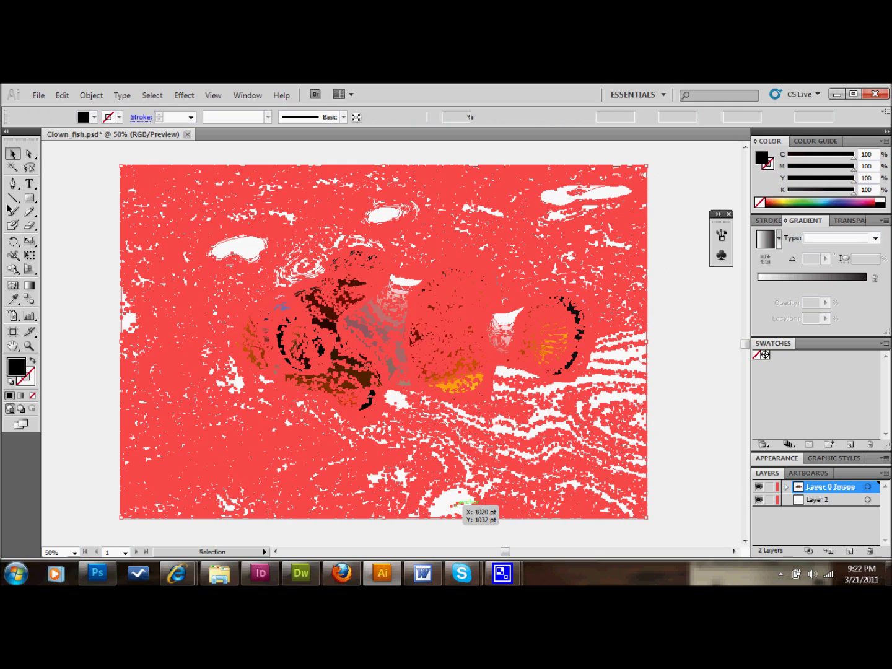
key("ctrl+shift+a")
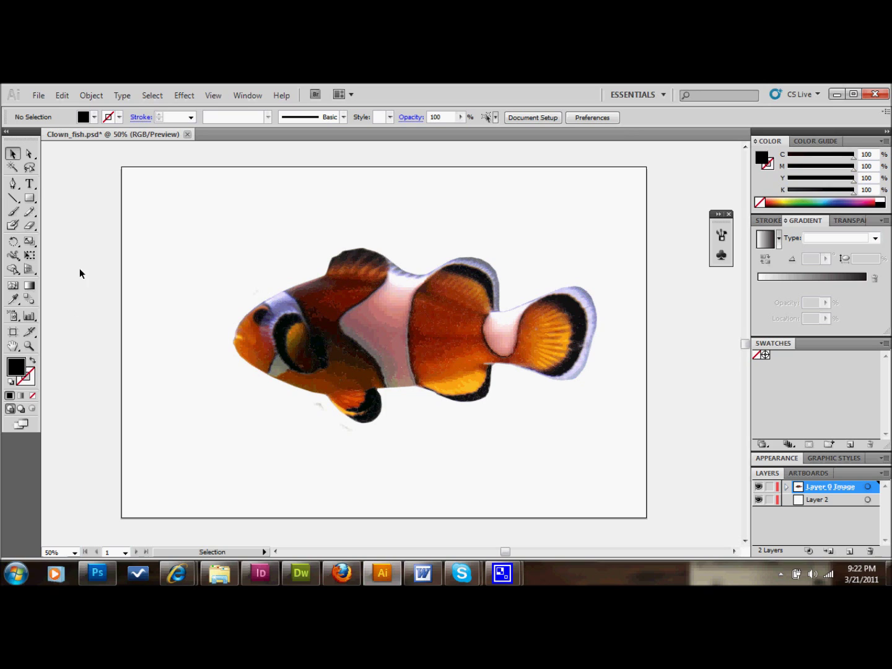
left_click(28, 153)
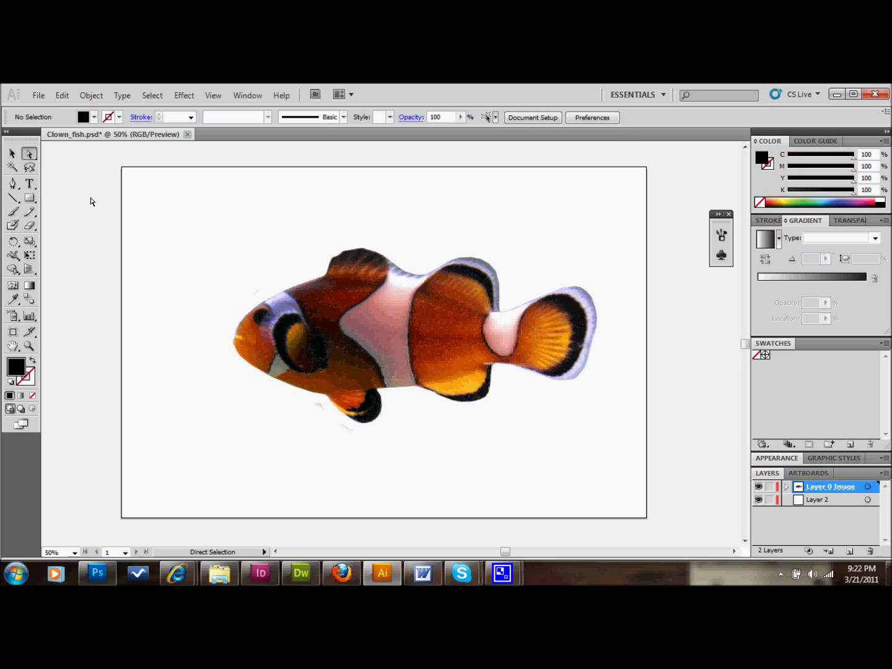
Draw a black rectangle on Layer 2 at the artboard's left edge, undoing a stray paste.
left_click(29, 197)
left_click(812, 499)
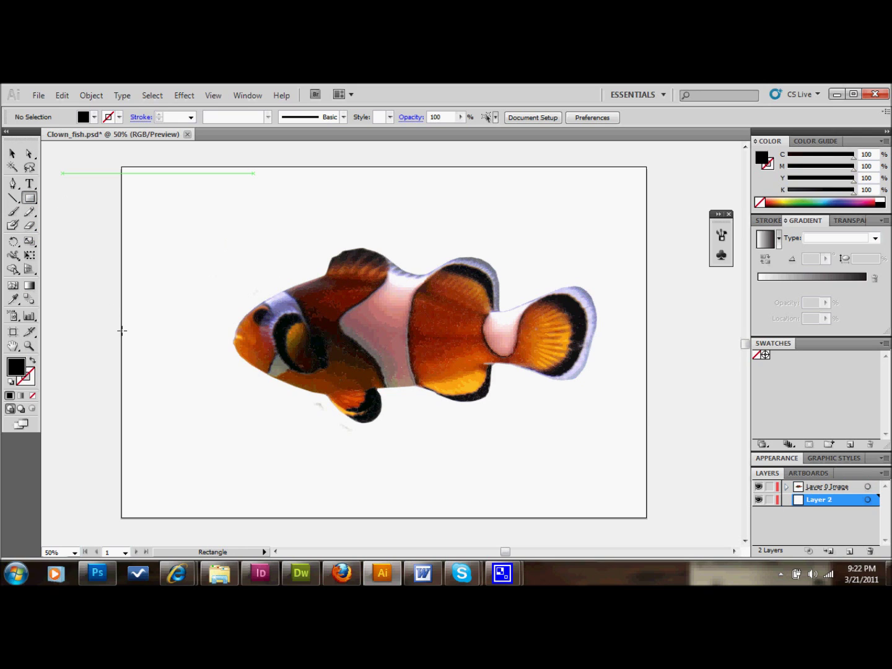
left_click_drag(57, 217, 157, 356)
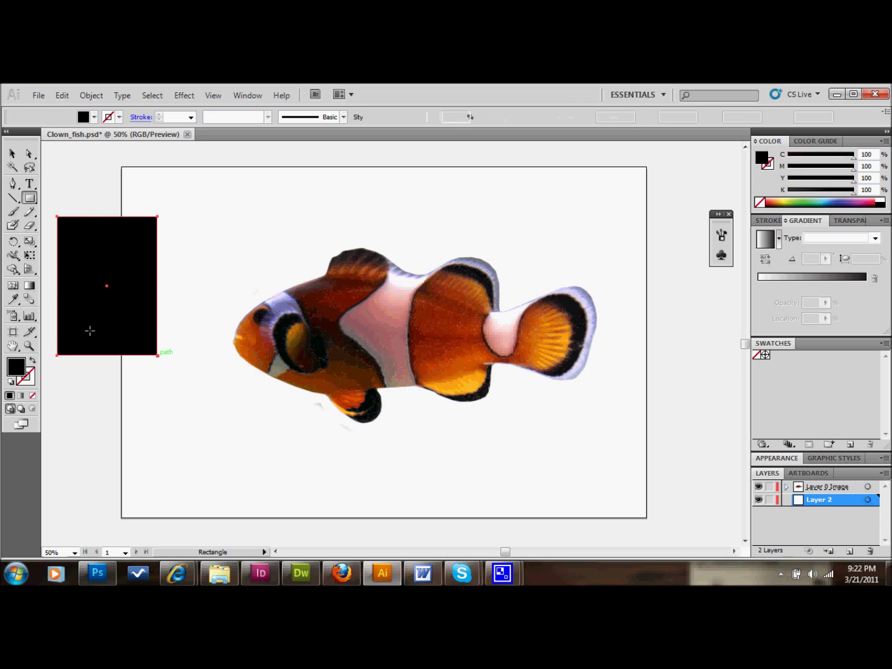
key("ctrl+v")
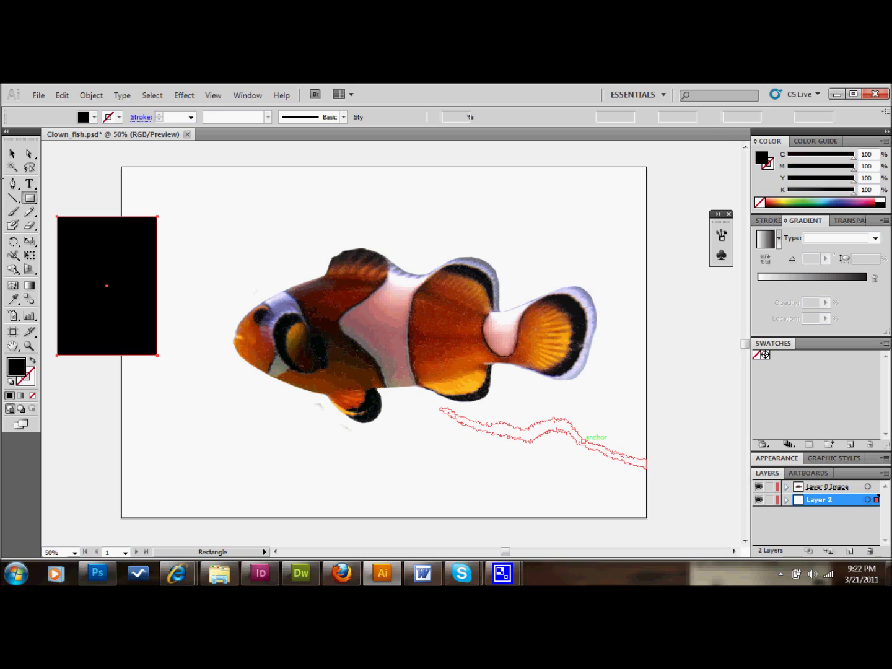
key("ctrl+z")
Move the black rectangle behind the clownfish's head, then select the traced fish.
left_click(12, 153)
left_click_drag(103, 287, 103, 289)
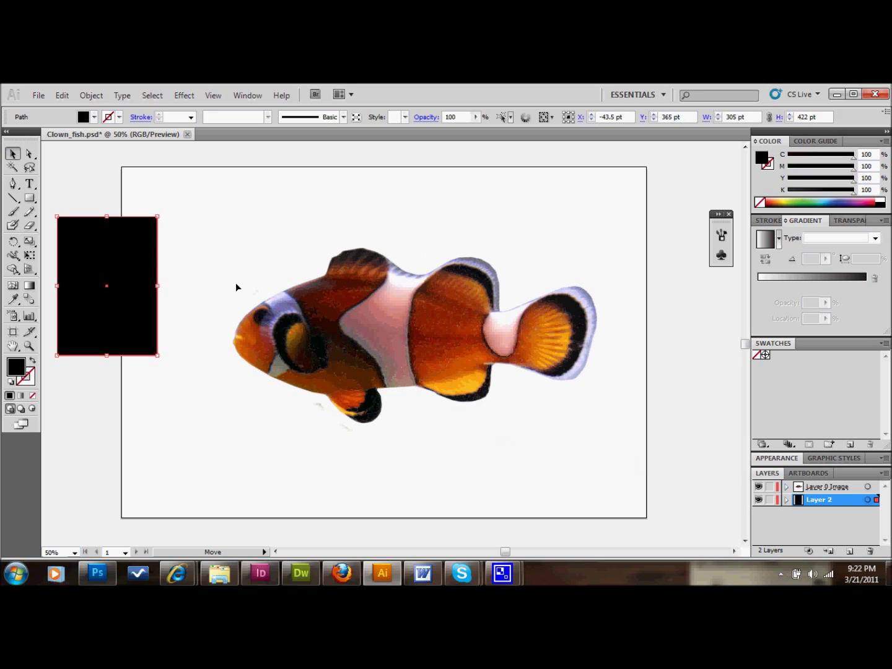
left_click_drag(263, 288, 262, 286)
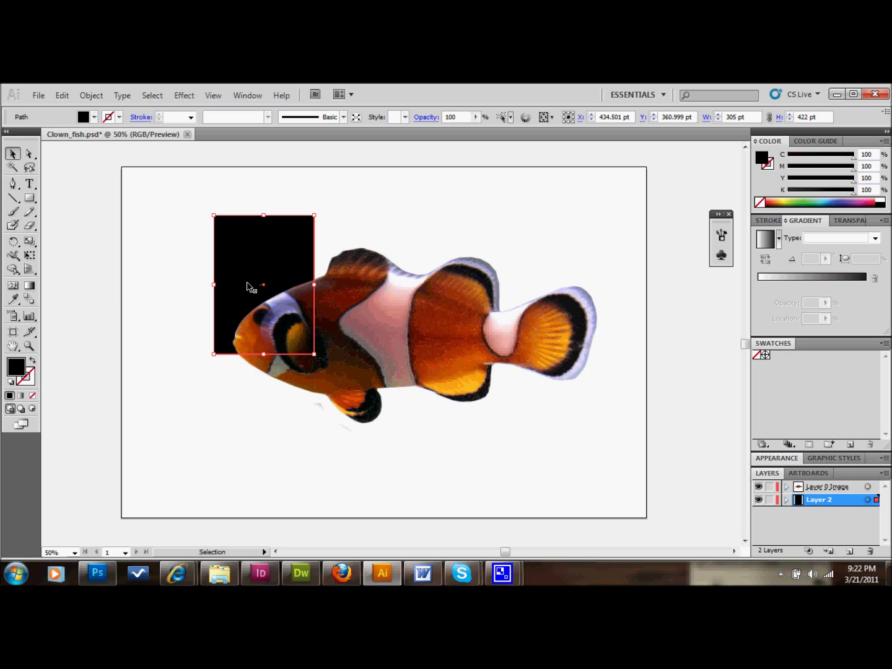
key("ctrl+v")
left_click(85, 294)
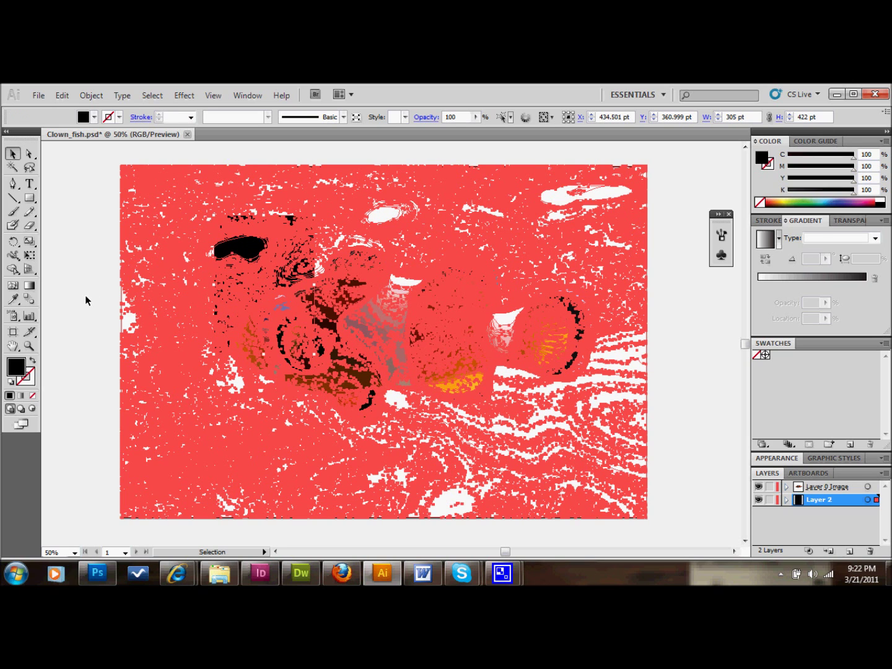
With Direct Selection, marquee the stray traced points in the lower-left corner and delete them.
left_click(660, 341)
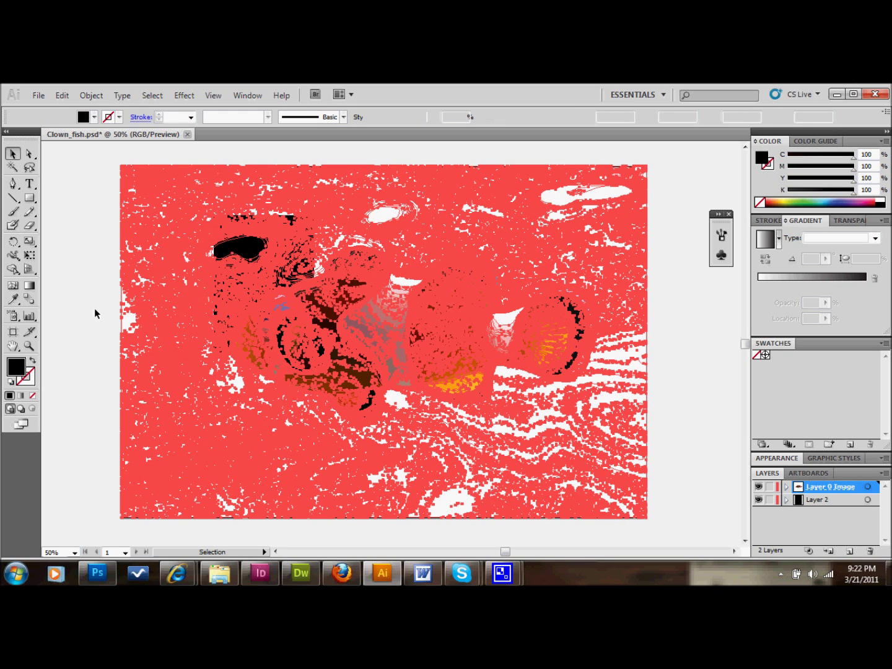
key("ctrl+z")
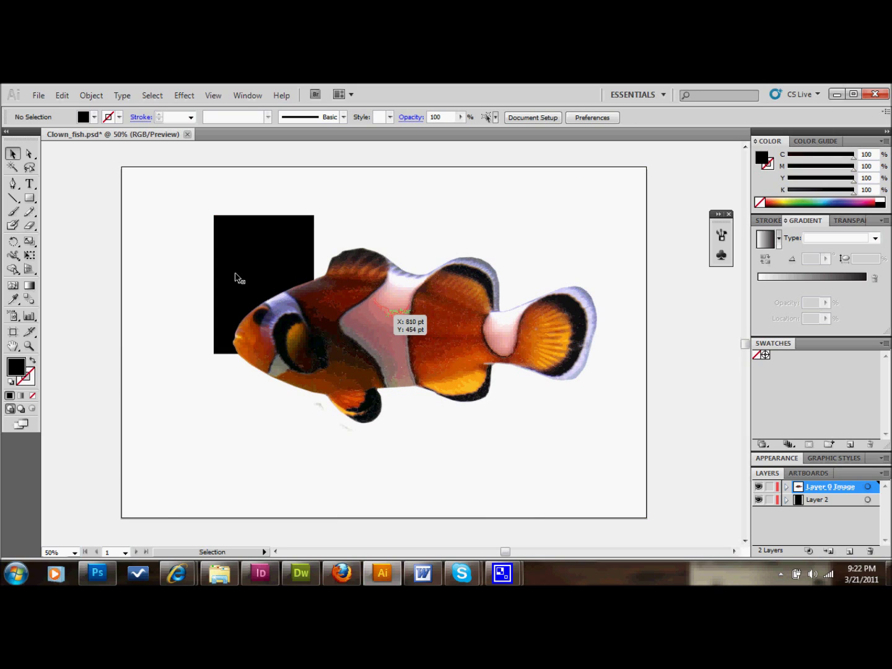
left_click(29, 154)
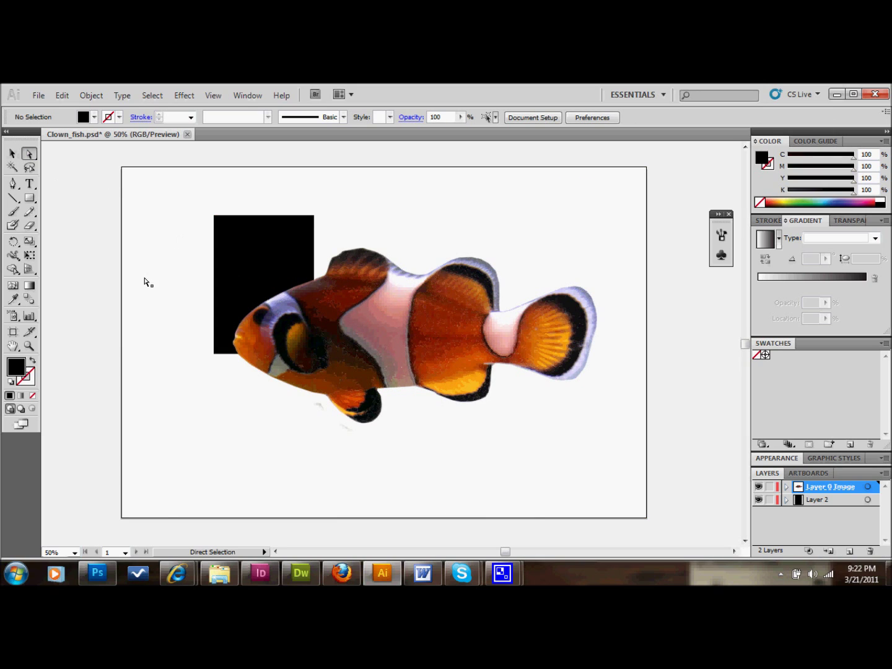
left_click_drag(191, 304, 188, 331)
left_click_drag(203, 386, 191, 371)
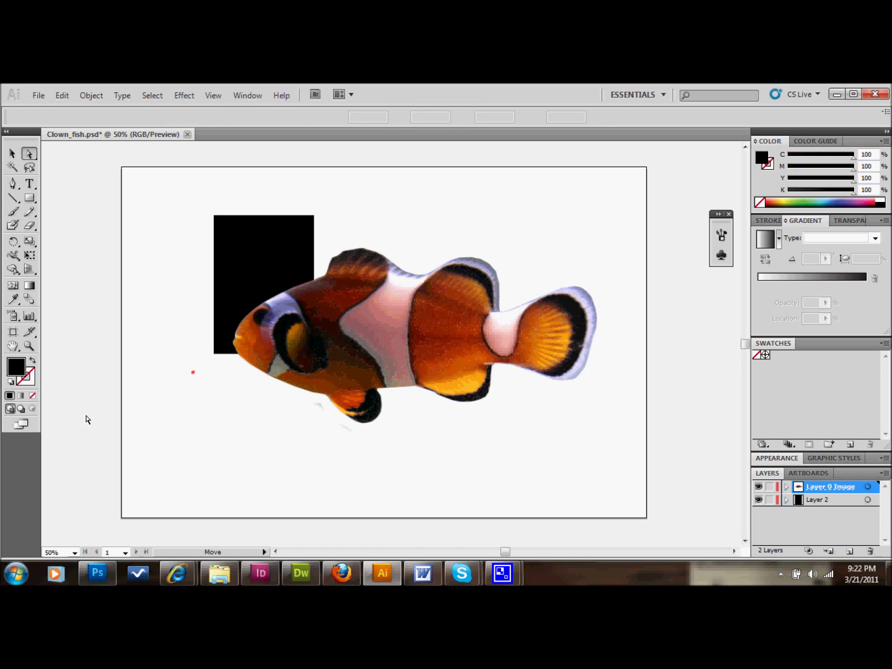
left_click_drag(86, 416, 273, 516)
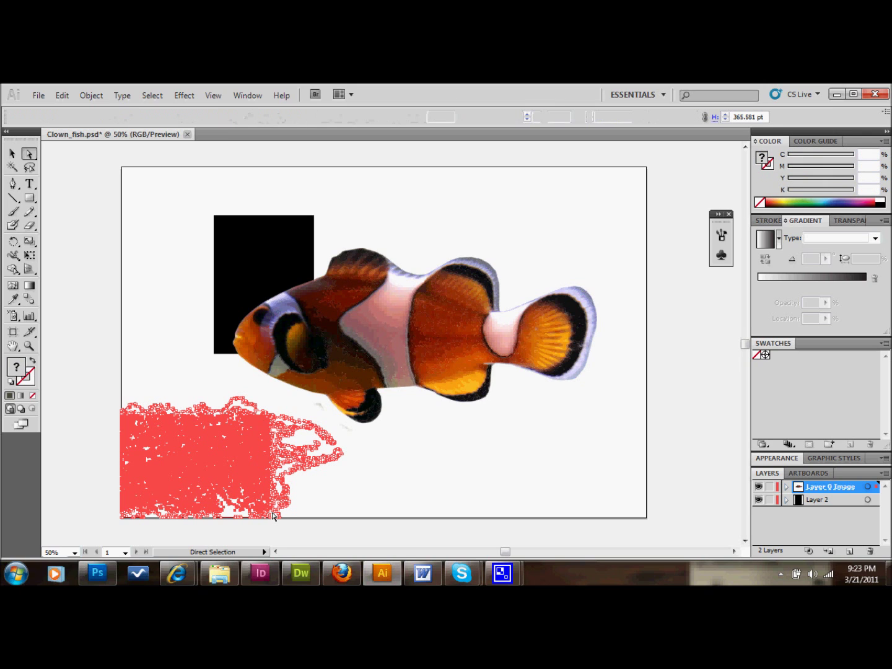
key("Delete")
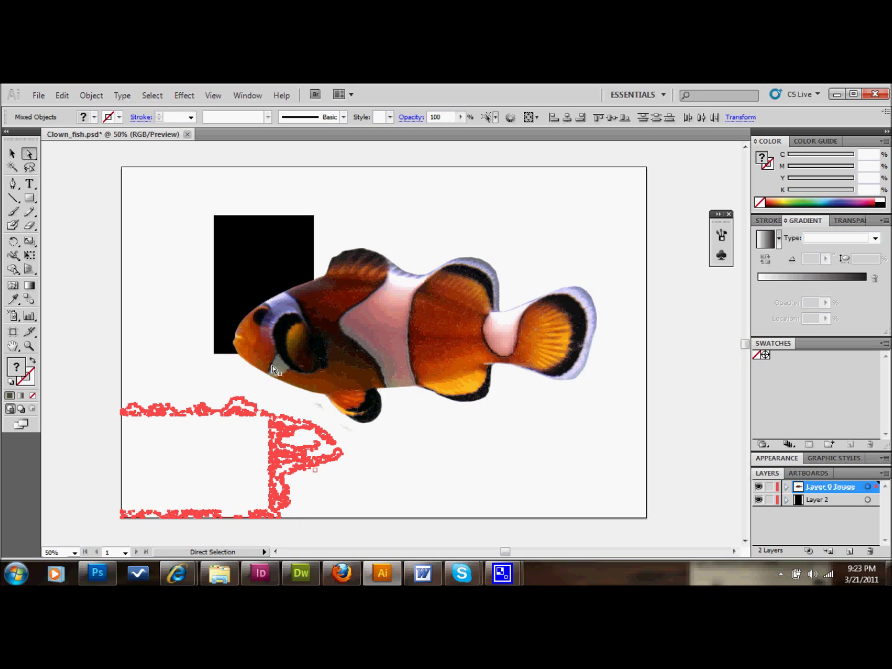
left_click(248, 364)
left_click(12, 153)
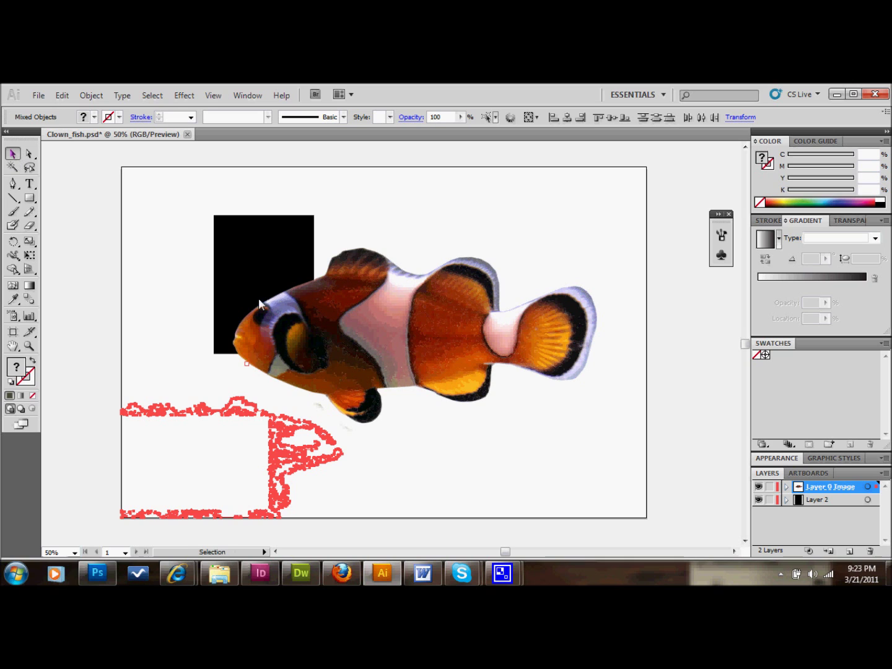
left_click(355, 362)
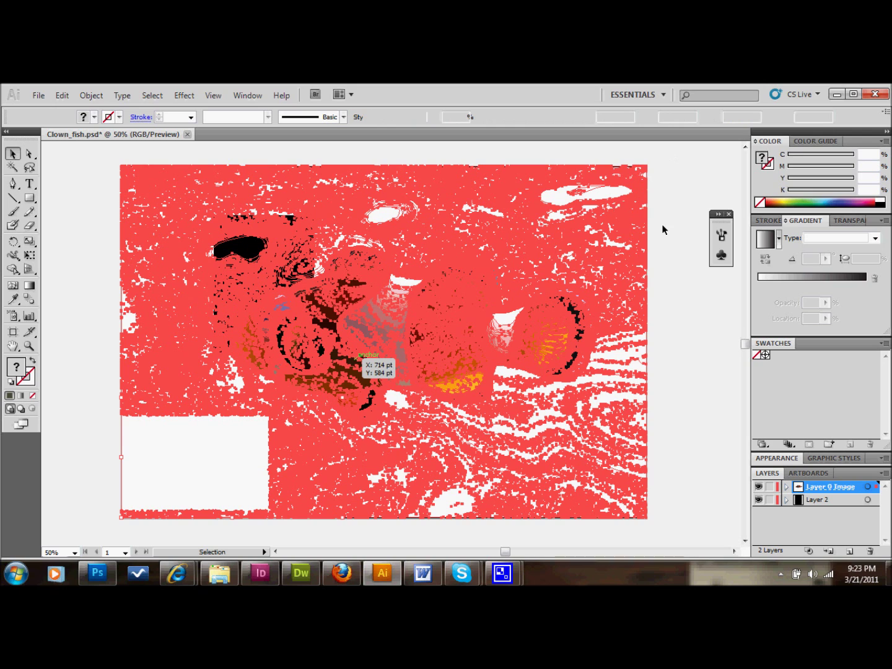
left_click(613, 200)
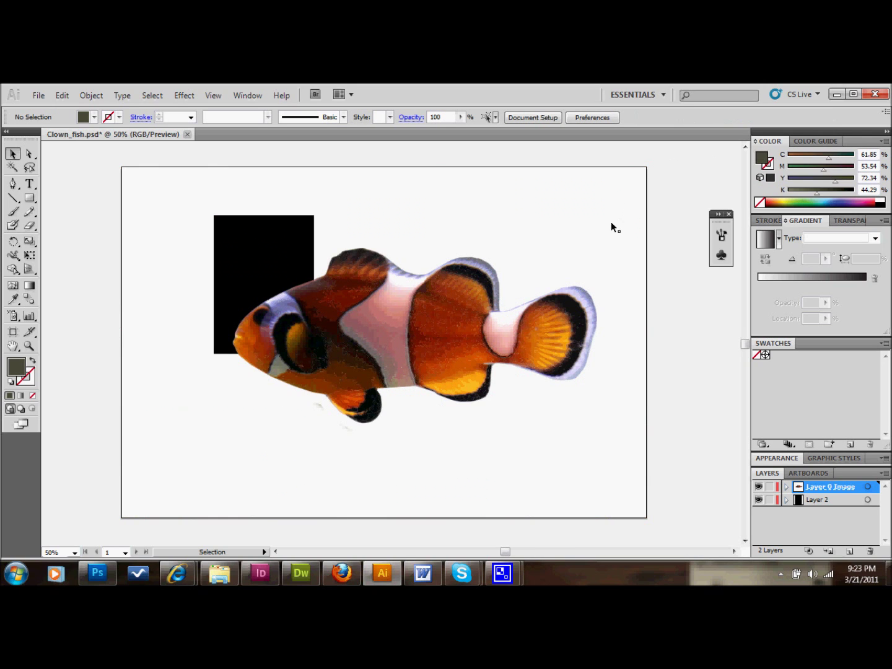
Scale the traced clownfish group down to about 1321.87 × 884 pt, overlapping the black rectangle.
left_click(641, 177)
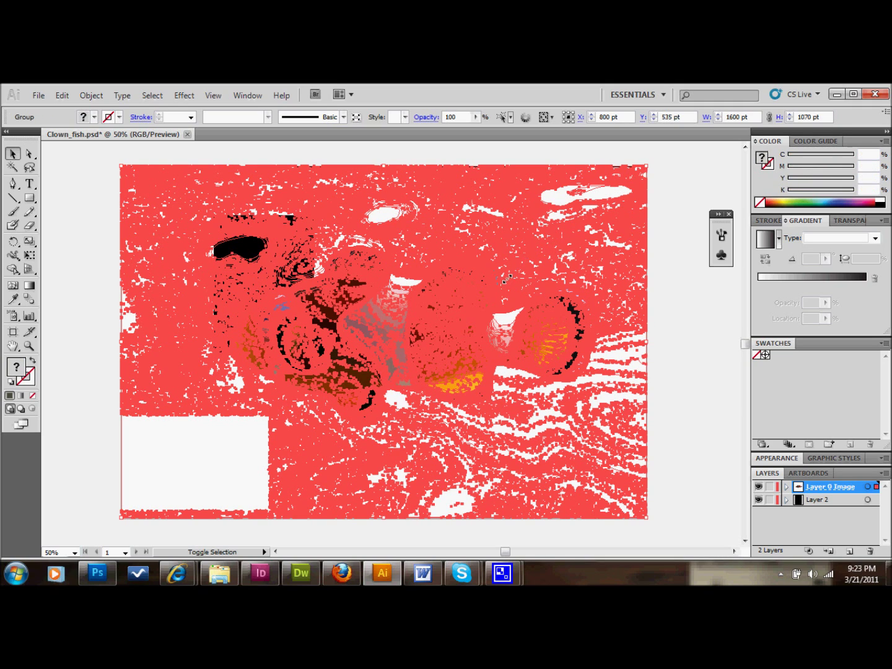
left_click_drag(647, 164, 555, 227)
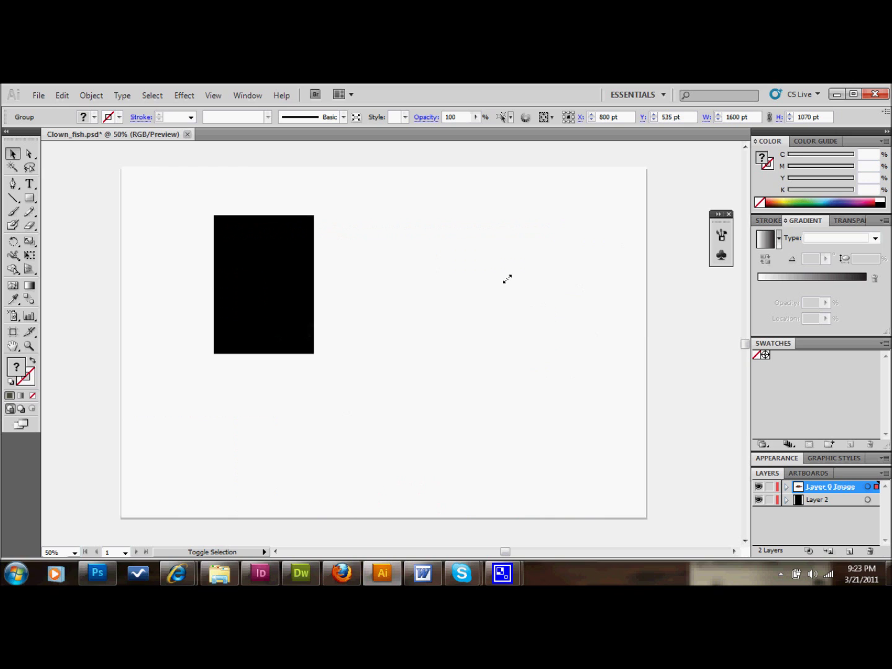
mouse_move(506, 279)
left_mouse_down()
mouse_move(529, 270)
mouse_move(556, 225)
left_mouse_up()
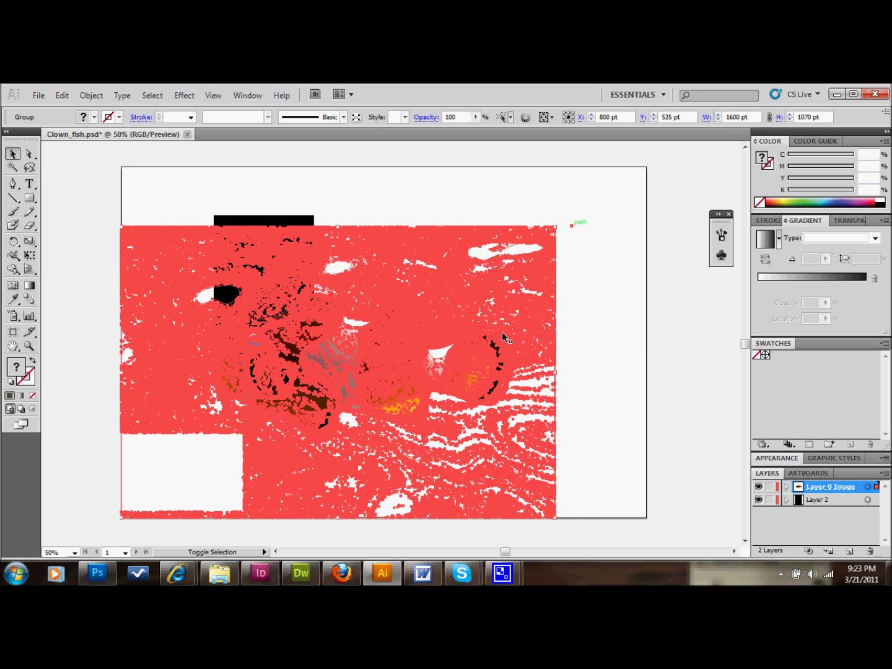
left_click(583, 319)
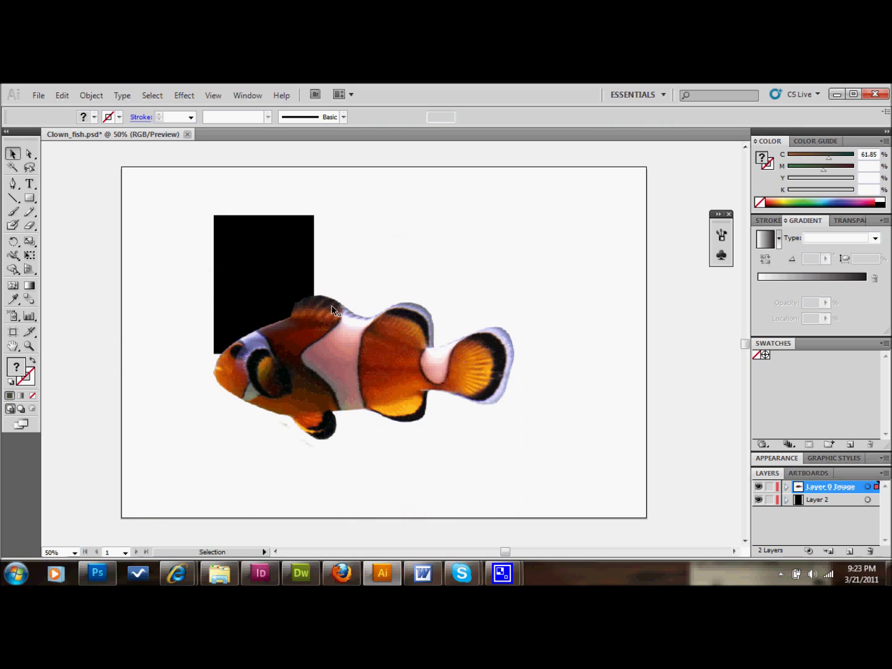